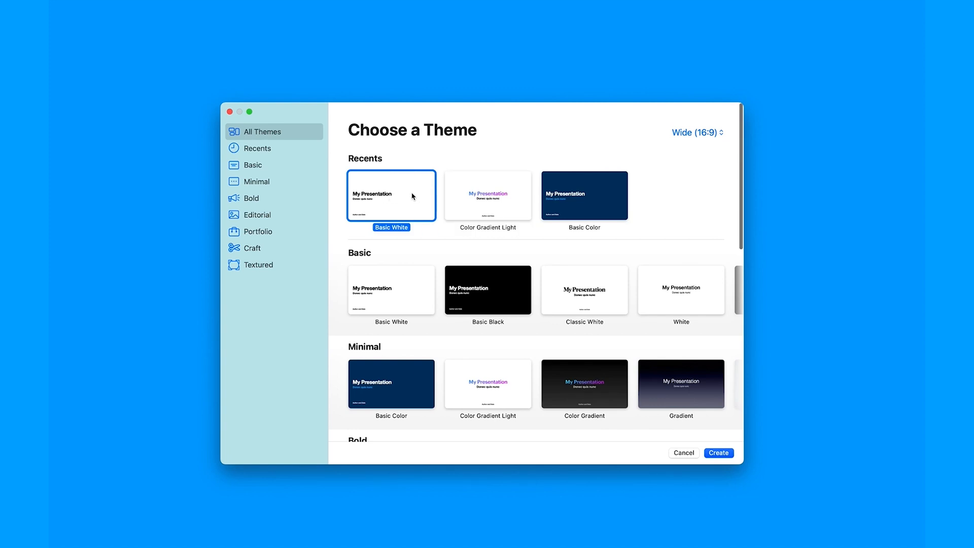
# - Compare the Color Gradient Light and Basic Color themes and browse the theme categories
pyautogui.click(520, 208)
pyautogui.click(612, 203)
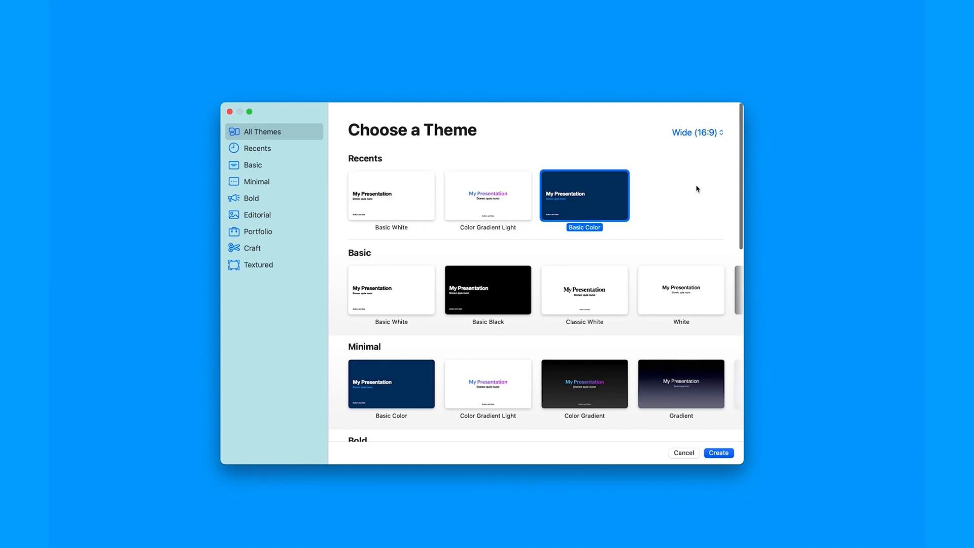
pyautogui.click(511, 208)
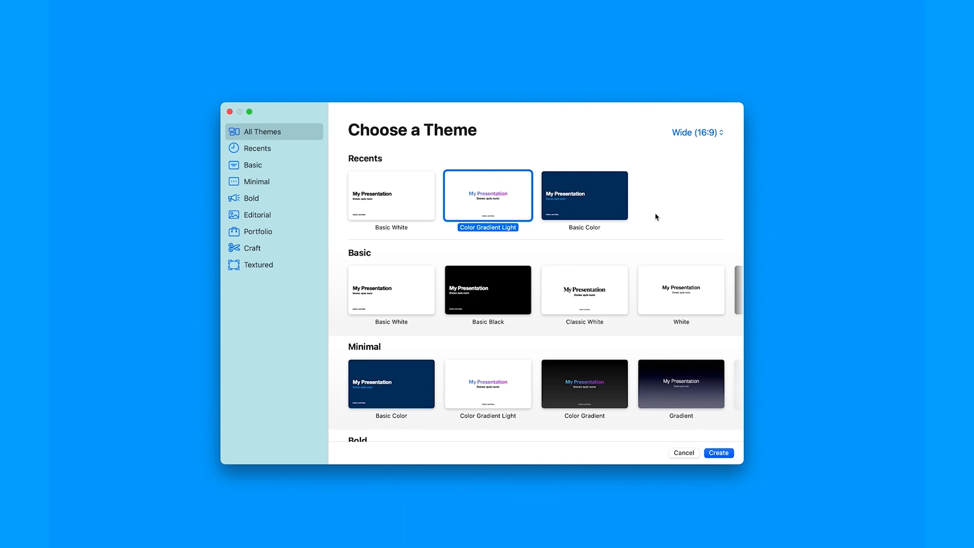
pyautogui.click(245, 153)
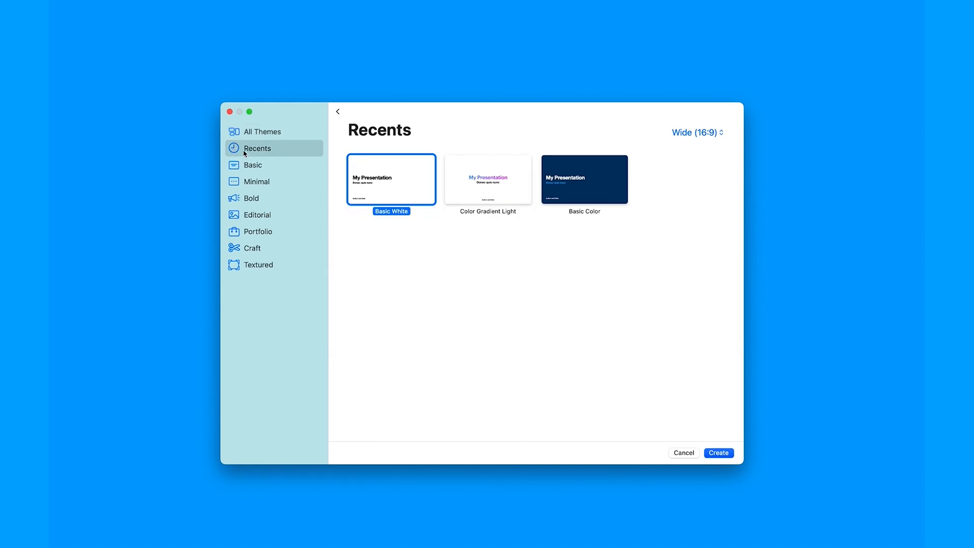
pyautogui.click(269, 173)
pyautogui.click(265, 138)
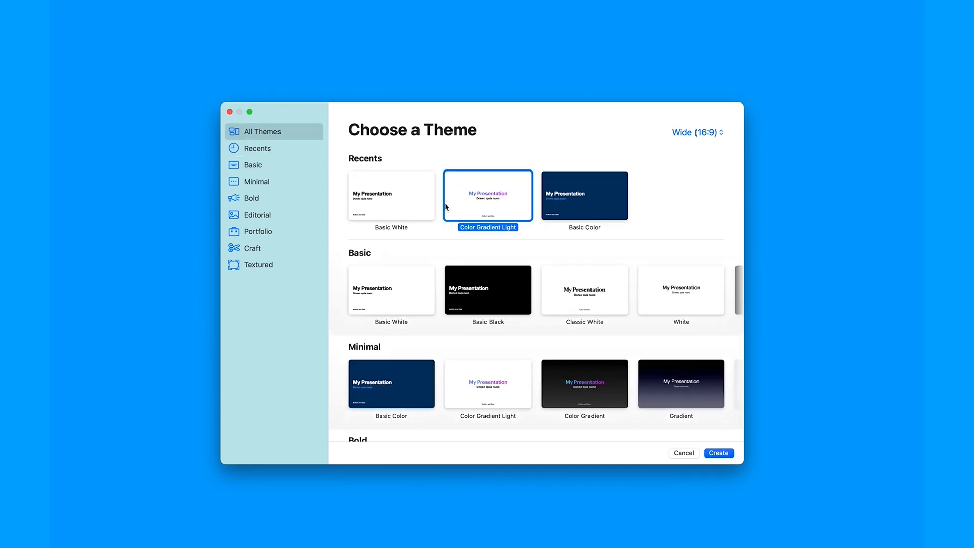
# - Look through all theme groups and create a new presentation with the Basic White theme
pyautogui.click(359, 196)
pyautogui.scroll(-15, 360, 197)
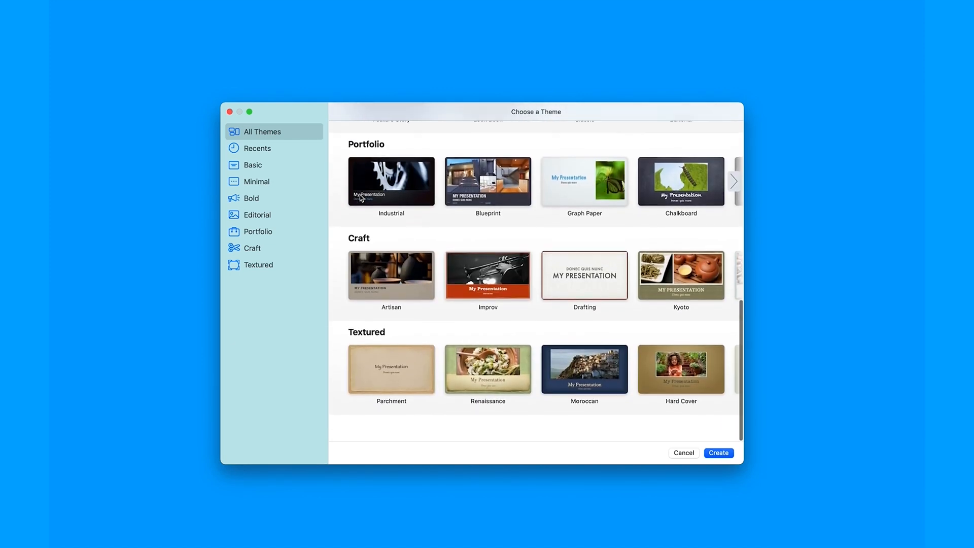
pyautogui.scroll(6, 360, 197)
pyautogui.scroll(5, 361, 197)
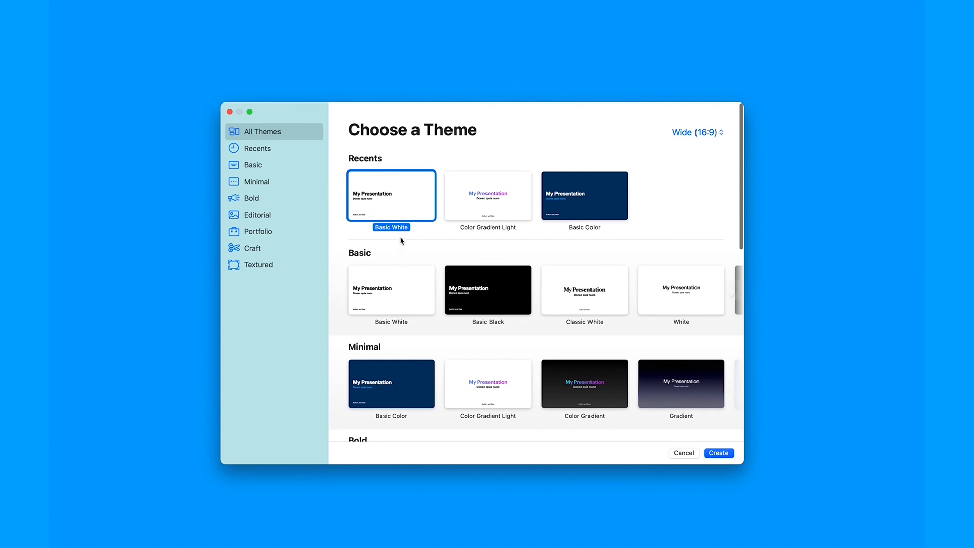
pyautogui.doubleClick(398, 196)
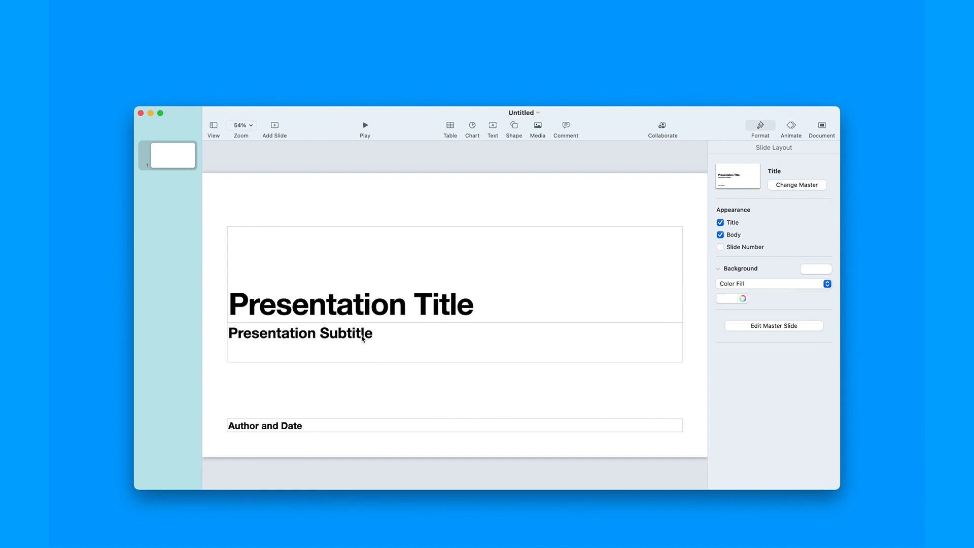
pyautogui.click(382, 299)
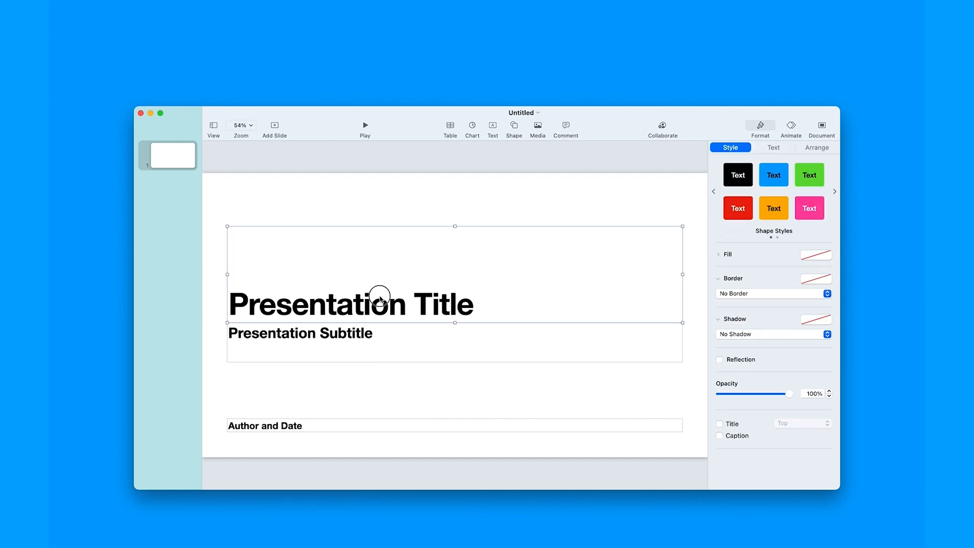
pyautogui.click(380, 300)
pyautogui.click(378, 336)
pyautogui.click(375, 338)
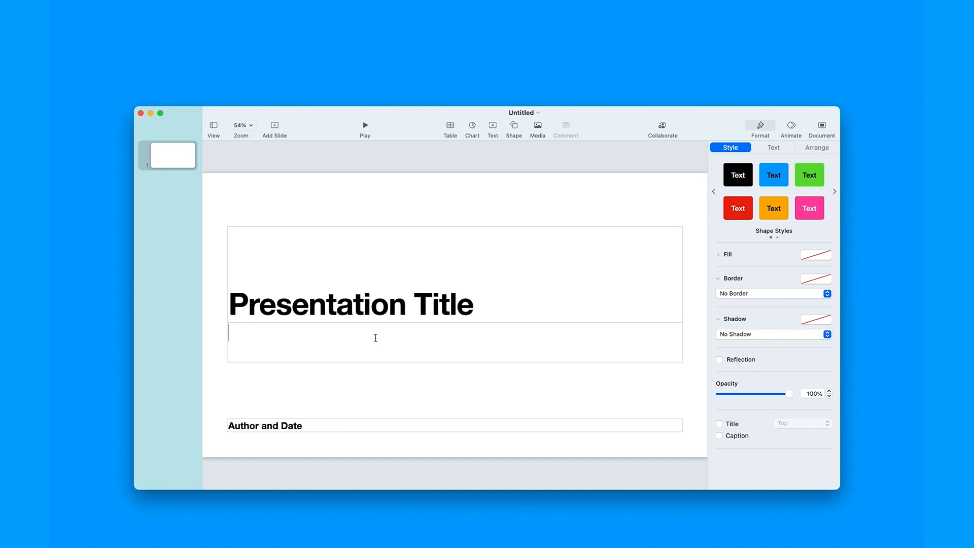
pyautogui.doubleClick(375, 428)
pyautogui.click(424, 301)
pyautogui.click(428, 200)
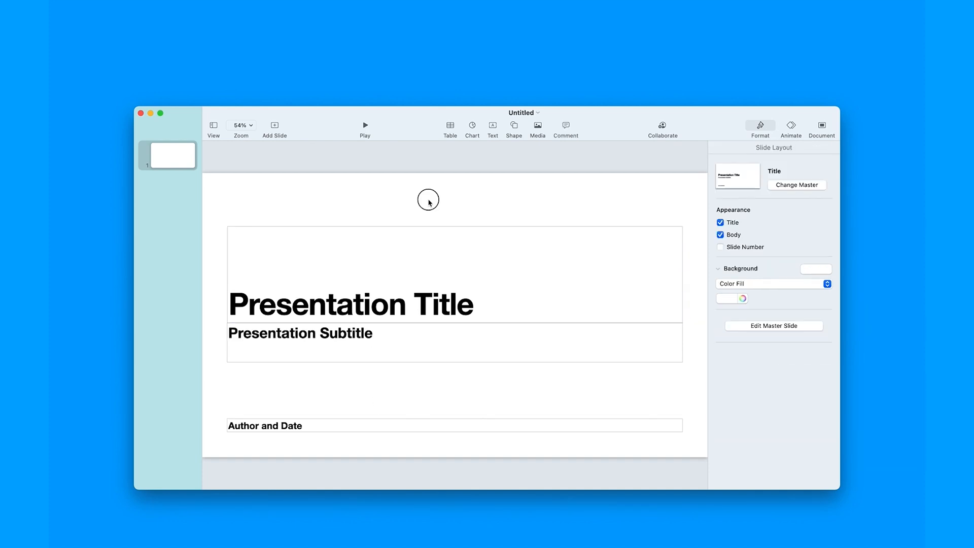
# - Replace the presentation title placeholder with "The art of flowers & stuff"
pyautogui.doubleClick(430, 294)
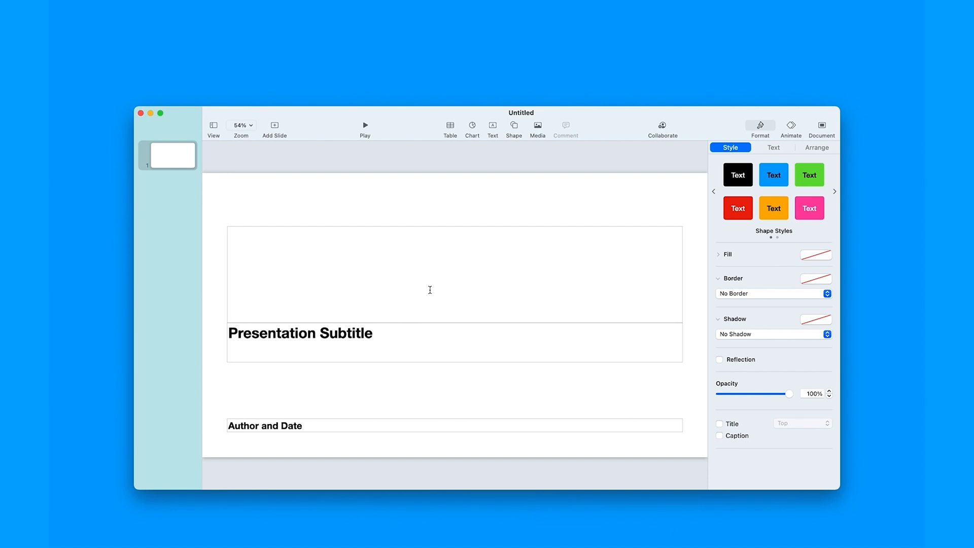
pyautogui.write('The art ion')
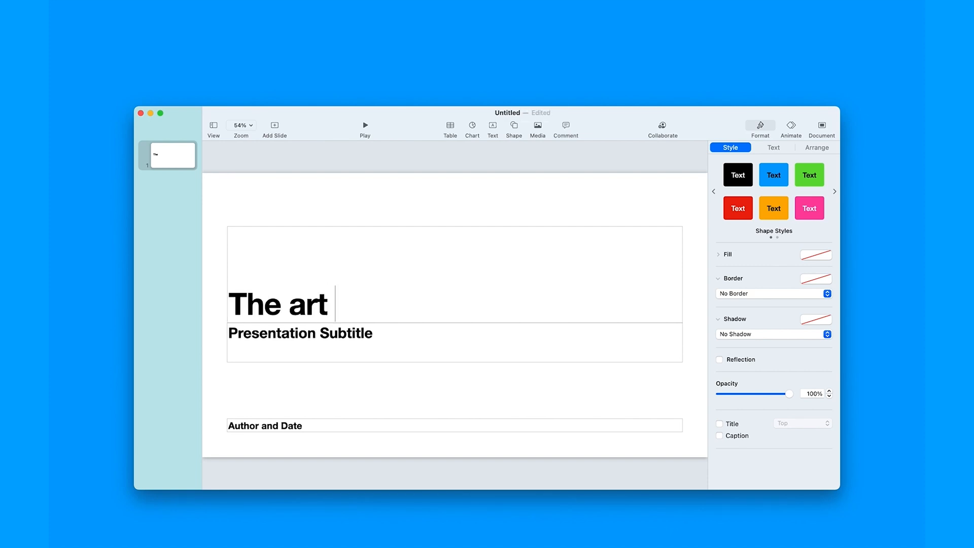
pyautogui.press('BackSpace')
pyautogui.press('BackSpace')
pyautogui.press('BackSpace')
pyautogui.write('f')
pyautogui.press('BackSpace')
pyautogui.press('BackSpace')
pyautogui.write('of flowe')
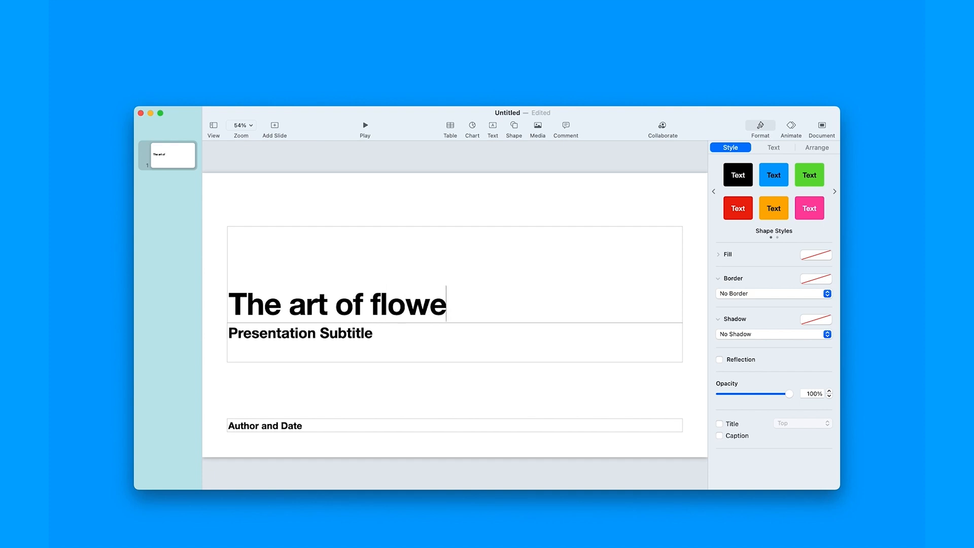
pyautogui.write('rs & stuff')
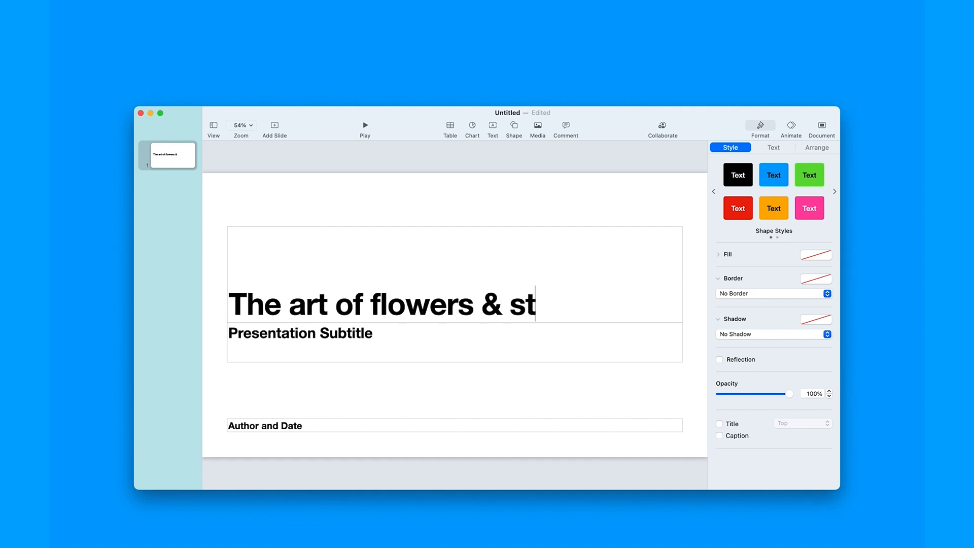
# - Replace the subtitle placeholder with "HOW TO MAKE THE FLOWERS THAT ARE GOOD"
pyautogui.click(444, 328)
pyautogui.click(442, 329)
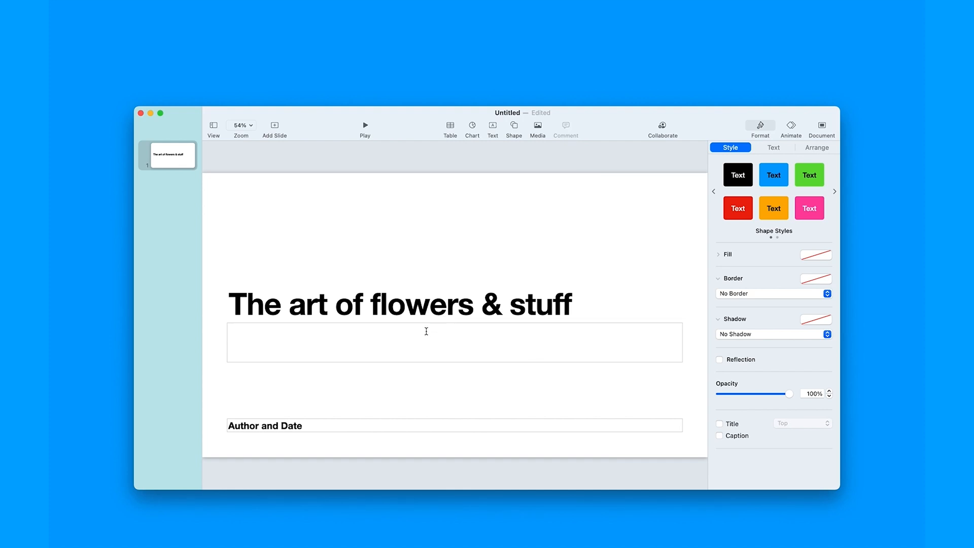
pyautogui.write('HOW TO M')
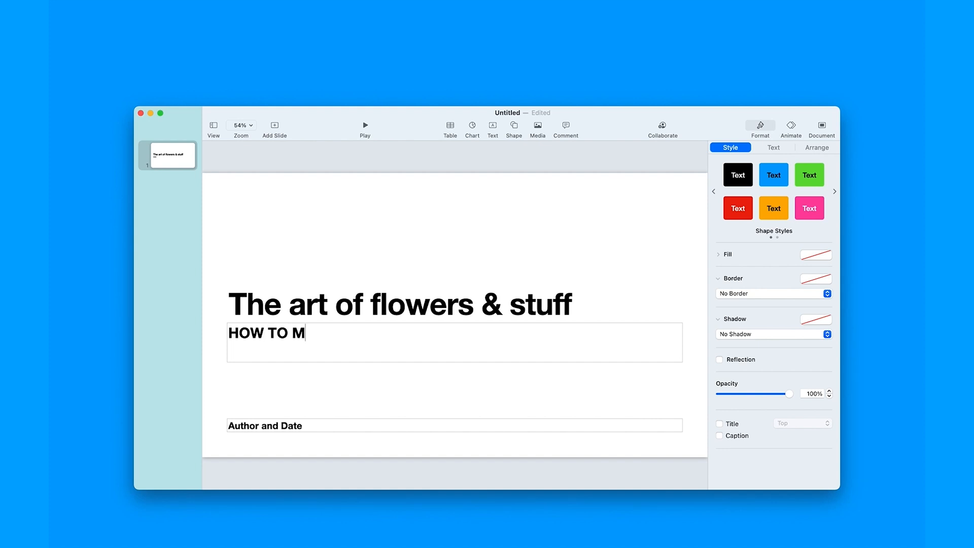
pyautogui.write('AKE THE FL')
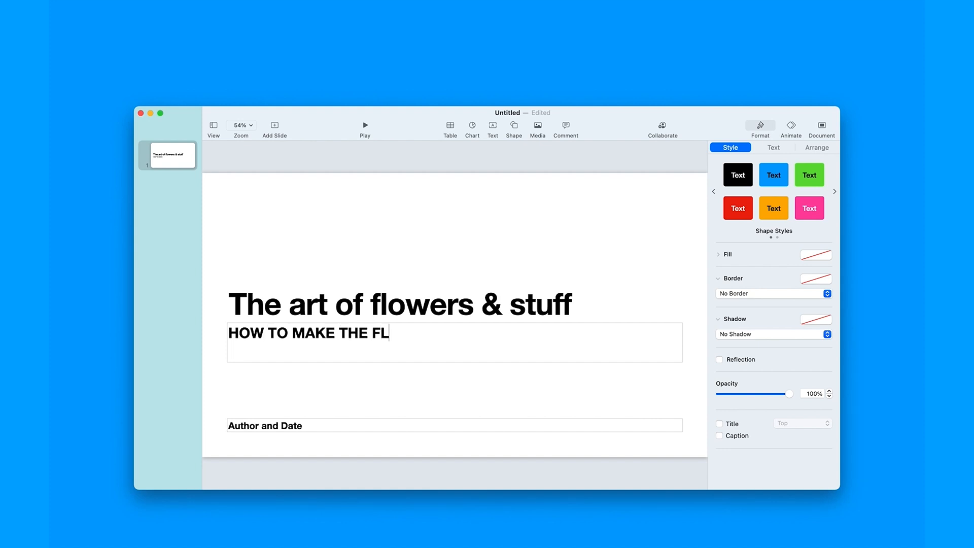
pyautogui.write('OWERS')
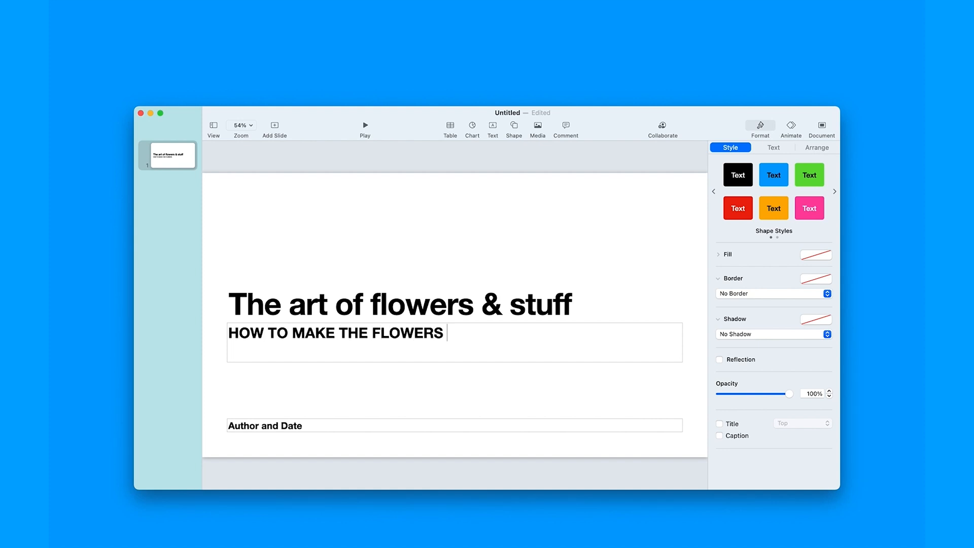
pyautogui.write(' THAT ARE')
pyautogui.press('BackSpace')
pyautogui.write('ARE GOOD')
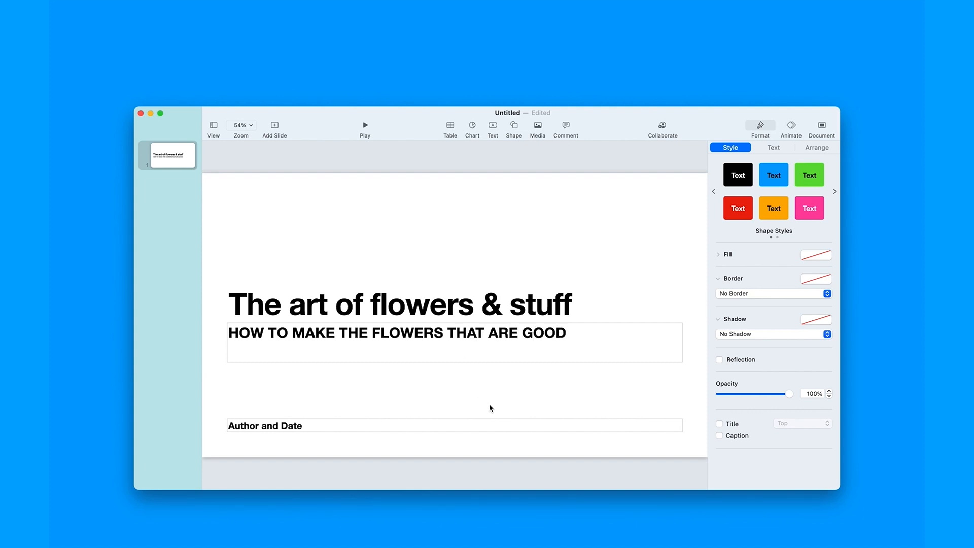
# - Replace the author and date placeholder with "July 9th 2003"
pyautogui.click(490, 408)
pyautogui.doubleClick(436, 423)
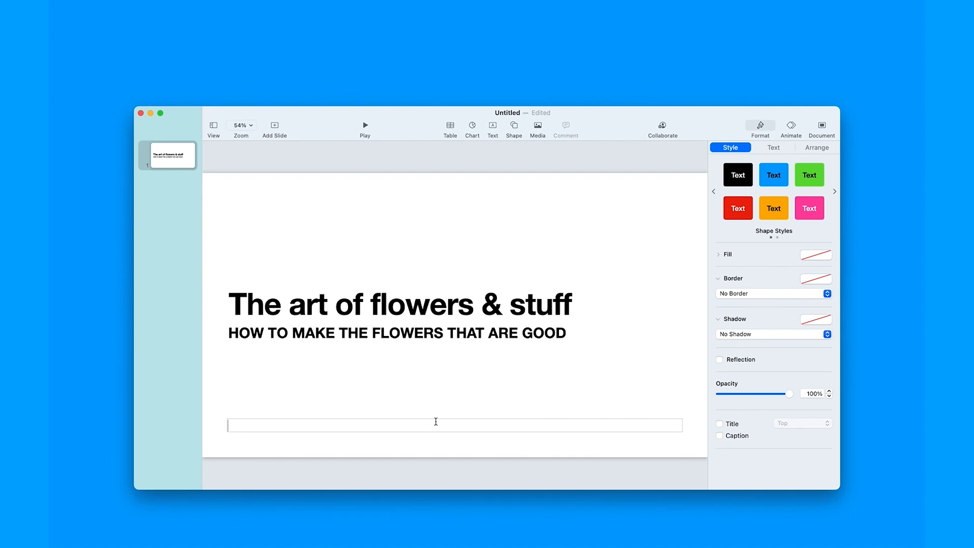
pyautogui.write('July 9th 2003')
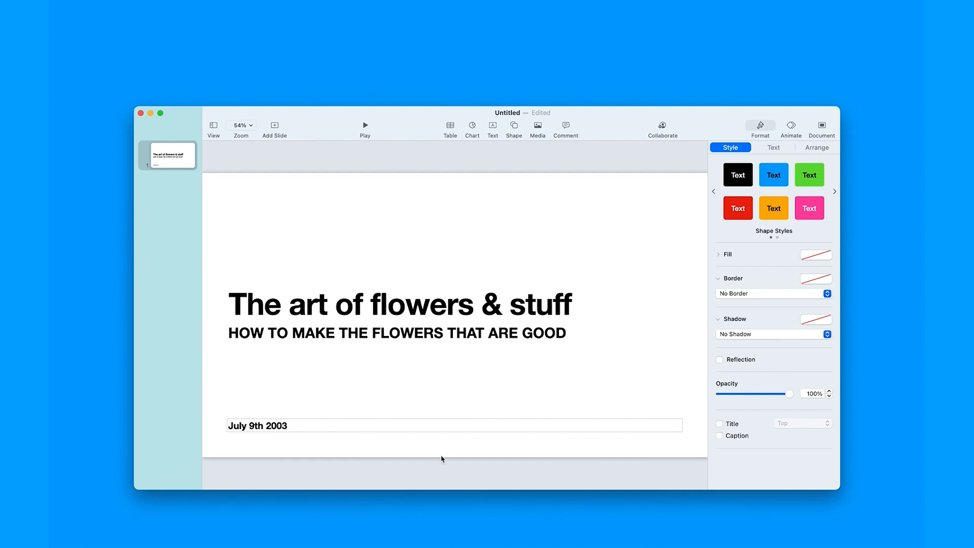
pyautogui.click(441, 458)
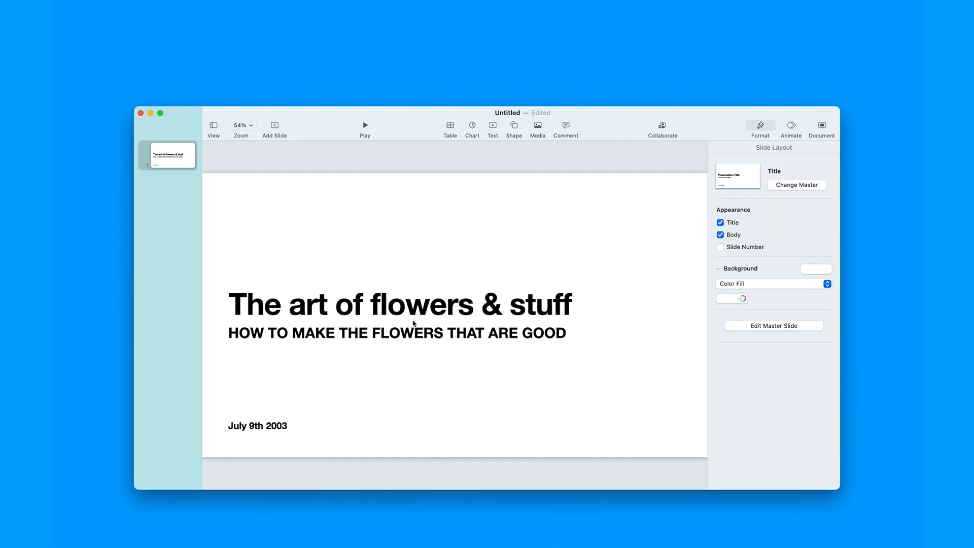
# - Try moving the date line up beneath the subtitle, undo the move and deselect everything on the slide
pyautogui.moveTo(498, 415); pyautogui.dragTo(474, 345)
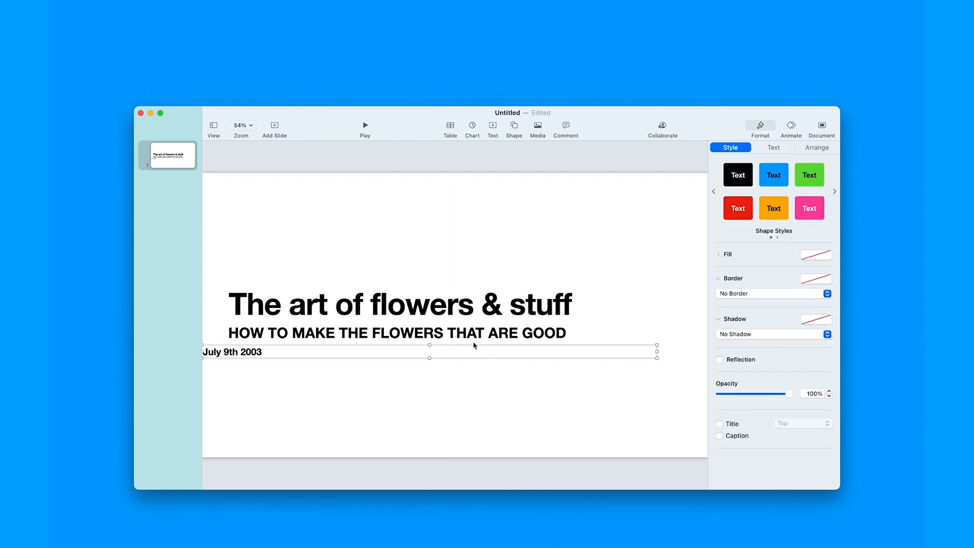
pyautogui.press('super+z')
pyautogui.click(415, 398)
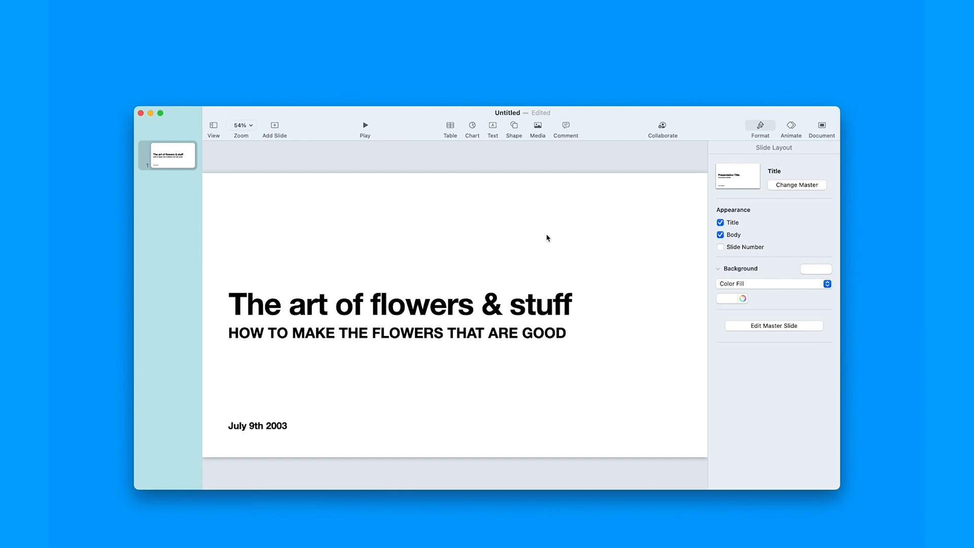
pyautogui.click(535, 293)
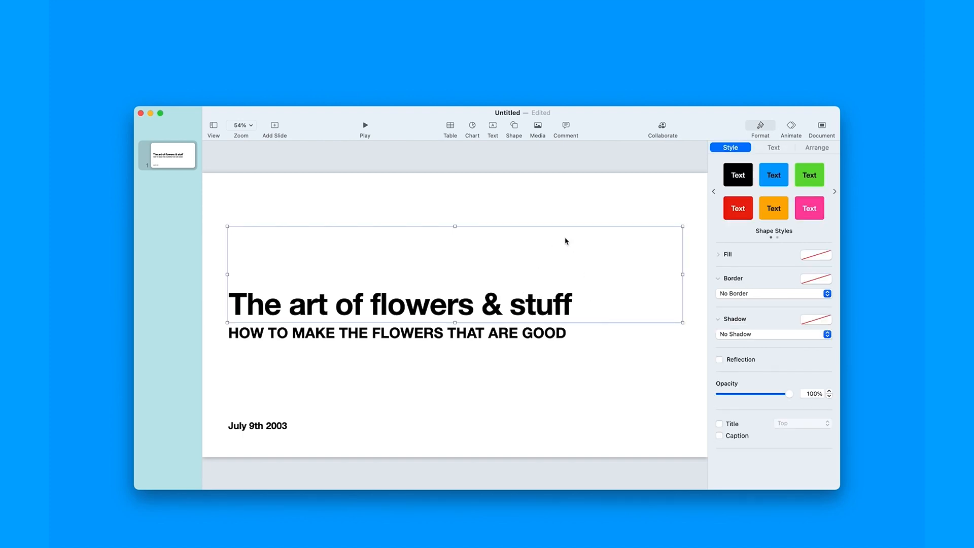
pyautogui.click(544, 214)
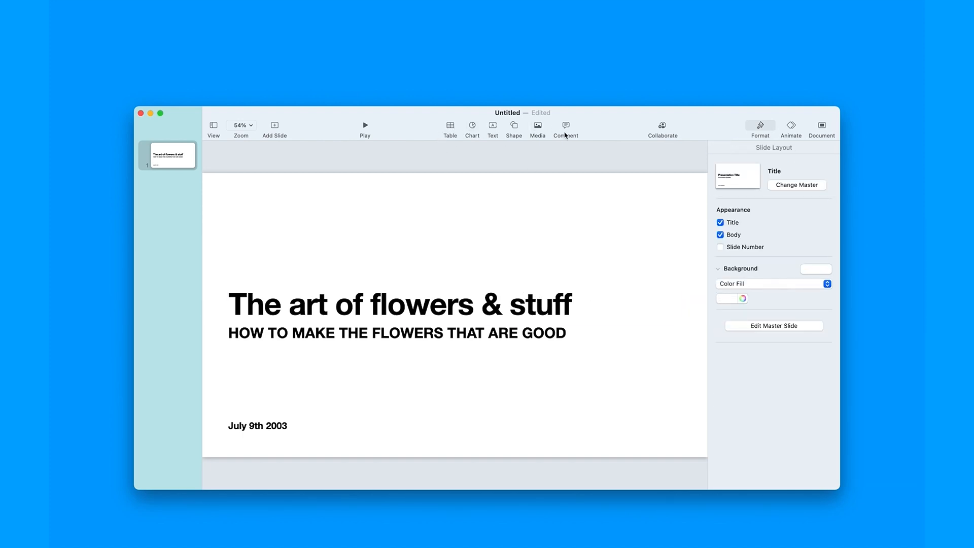
# - Insert a table with a blue header row and a header column, and shift it up and to the right on the slide
pyautogui.click(450, 126)
pyautogui.hscroll(5, 455, 202)
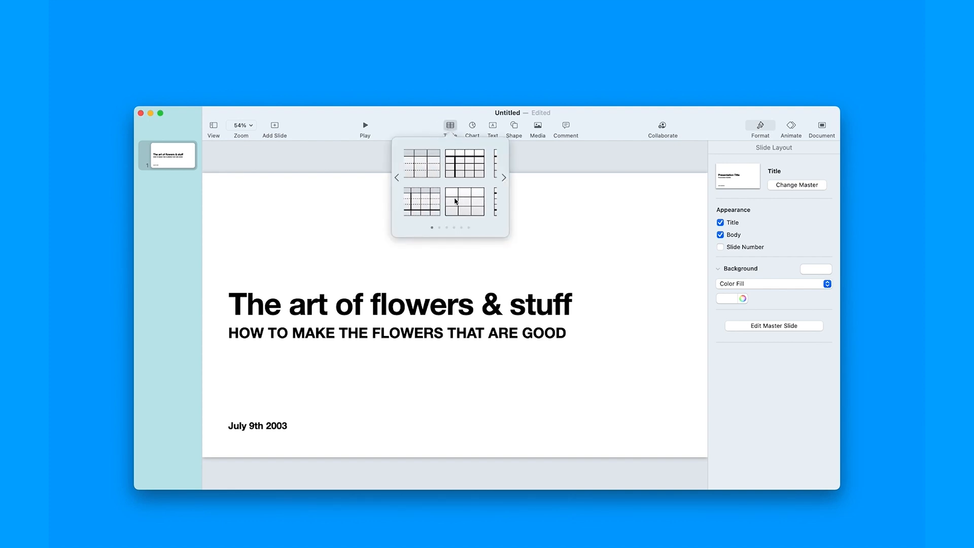
pyautogui.click(428, 160)
pyautogui.moveTo(428, 157); pyautogui.dragTo(430, 182)
pyautogui.hscroll(2, 495, 178)
pyautogui.hscroll(-5, 496, 182)
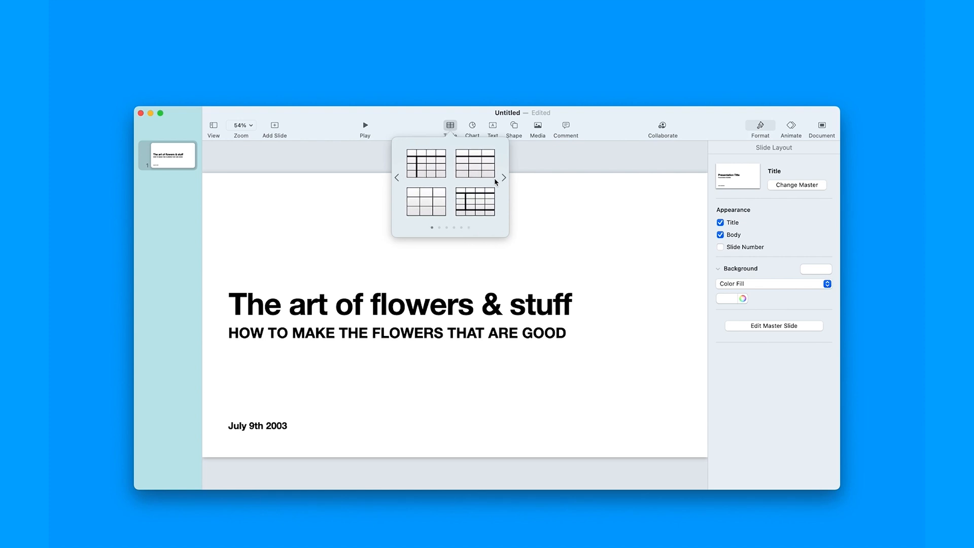
pyautogui.hscroll(1, 434, 187)
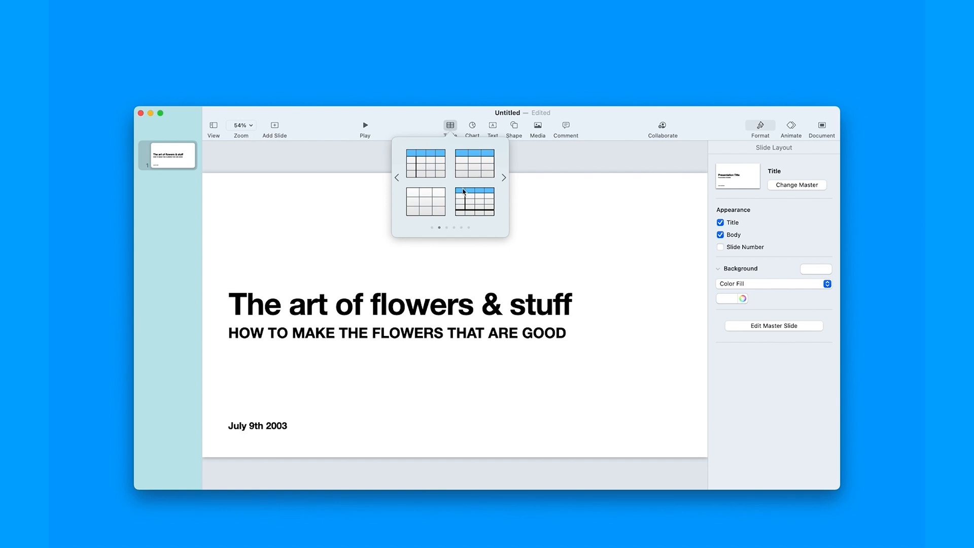
pyautogui.click(418, 163)
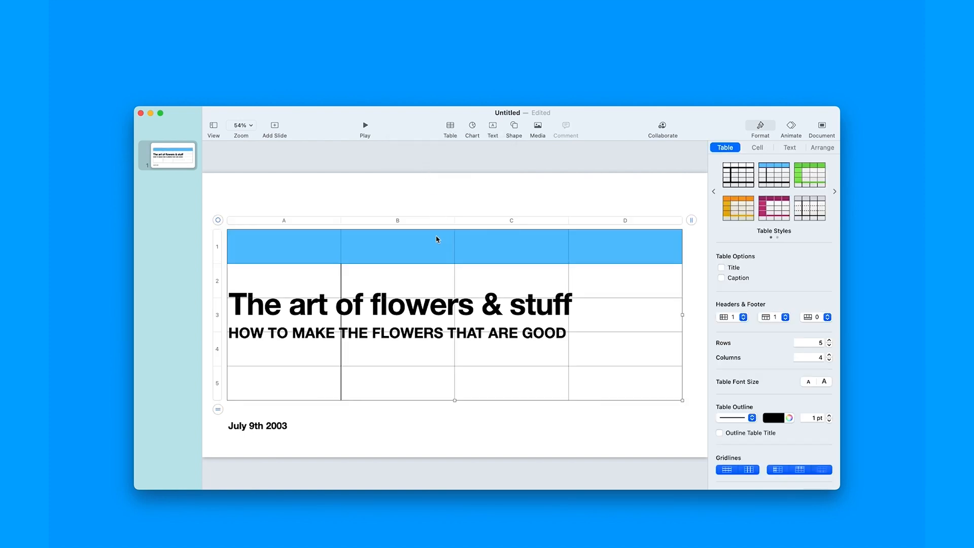
pyautogui.moveTo(436, 239); pyautogui.dragTo(489, 210)
# - Enter "Labels" in cell A1 and "& Stuff" in cell A2, and move the table further right on the slide
pyautogui.doubleClick(333, 235)
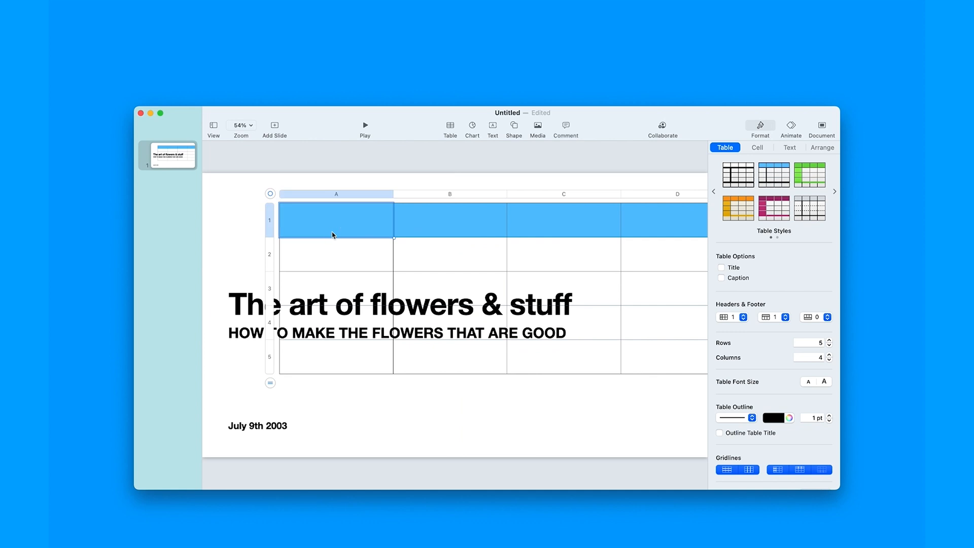
pyautogui.write('Labels')
pyautogui.doubleClick(357, 251)
pyautogui.write('& Stuff')
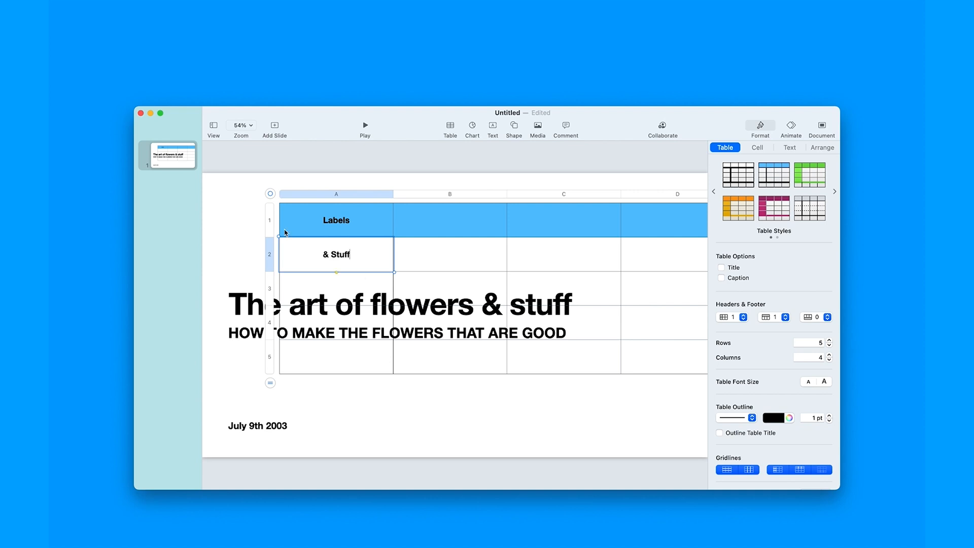
pyautogui.click(253, 225)
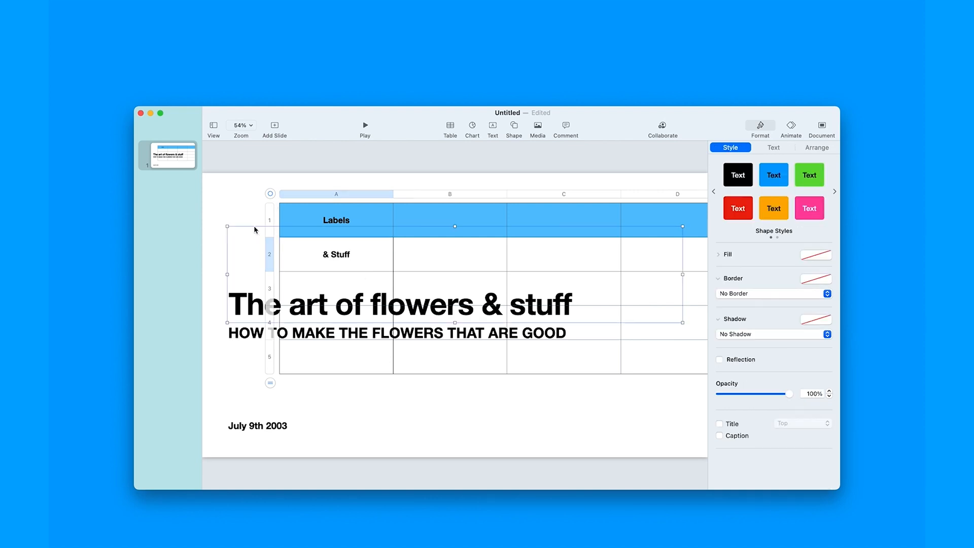
pyautogui.moveTo(345, 222); pyautogui.dragTo(539, 225)
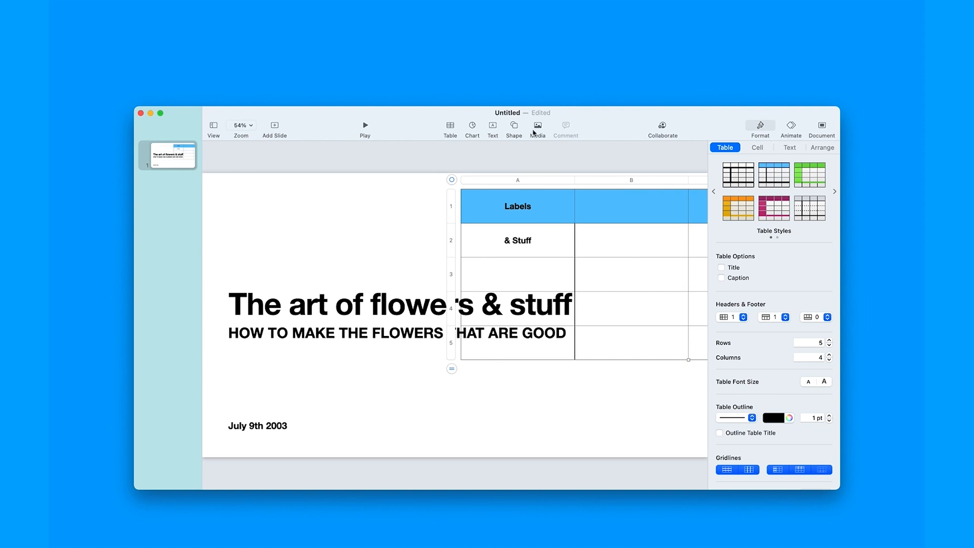
# - Insert a 2D pie chart on the slide and move it up above the title text
pyautogui.click(473, 127)
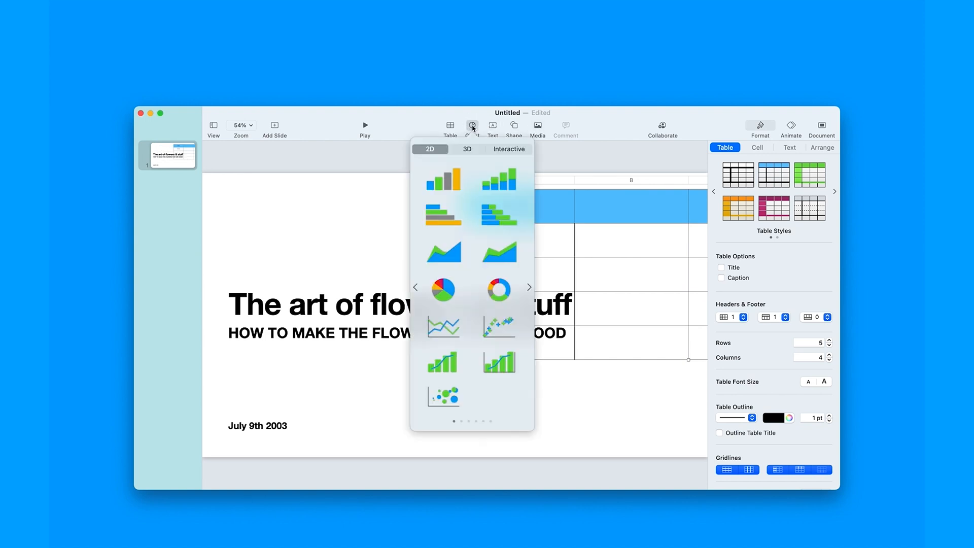
pyautogui.click(443, 292)
pyautogui.moveTo(469, 310); pyautogui.dragTo(406, 220)
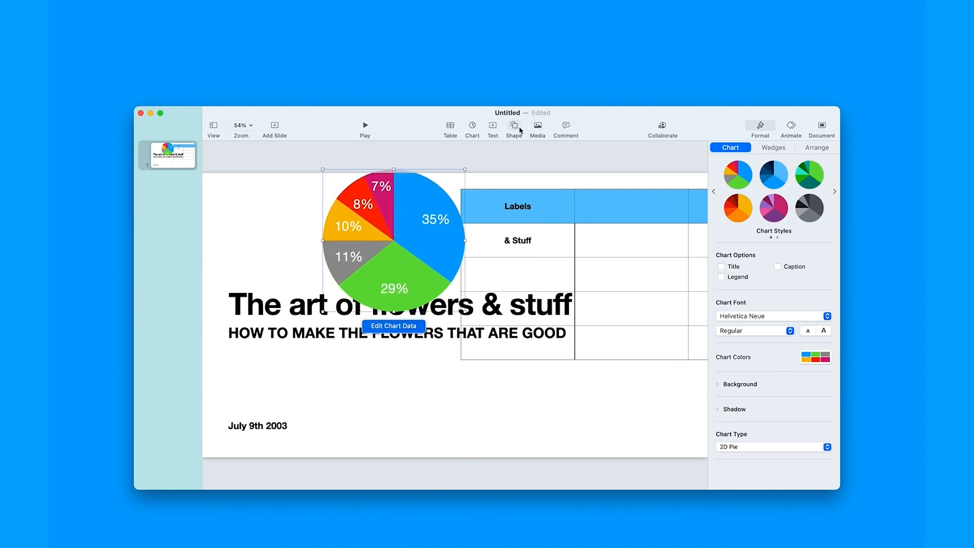
# - Add a text box to the slide and place it beneath the subtitle, keeping its placeholder text
pyautogui.click(493, 127)
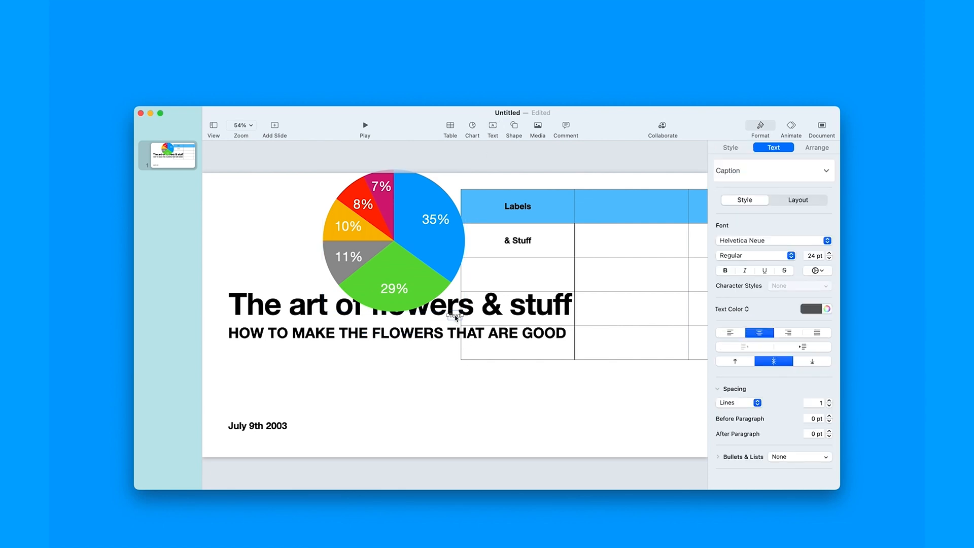
pyautogui.moveTo(455, 318); pyautogui.dragTo(405, 387)
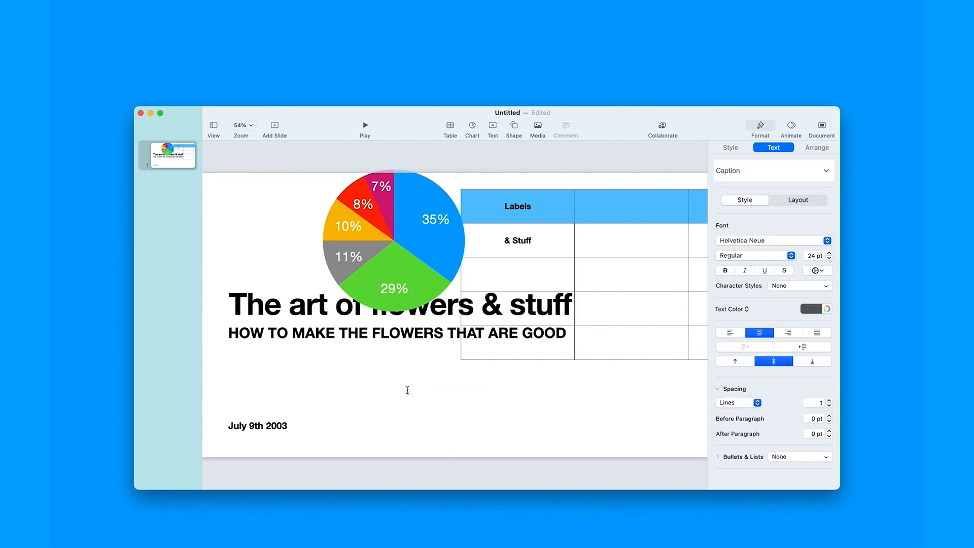
pyautogui.click(447, 411)
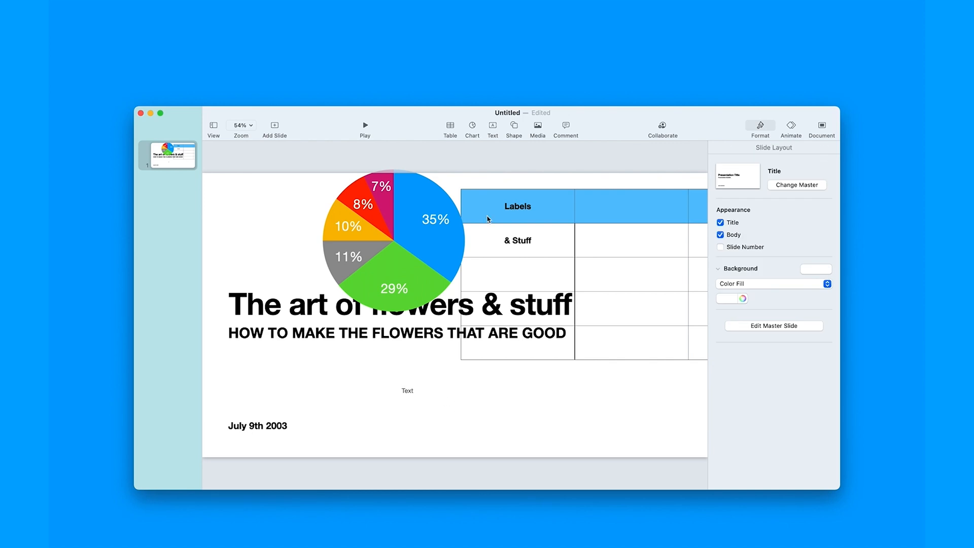
# - Look through the Downloads folder for media to insert, and leave the file chooser without inserting anything
pyautogui.click(536, 128)
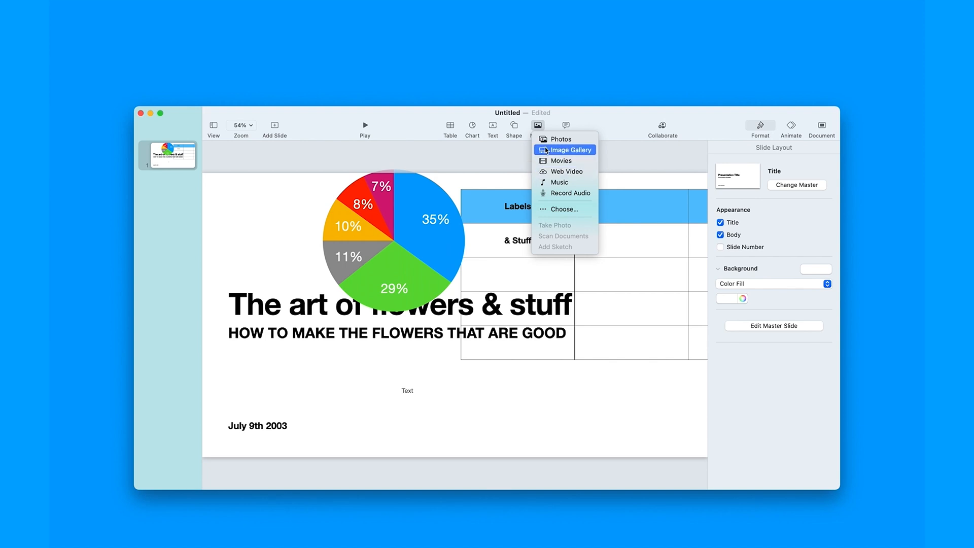
pyautogui.click(551, 209)
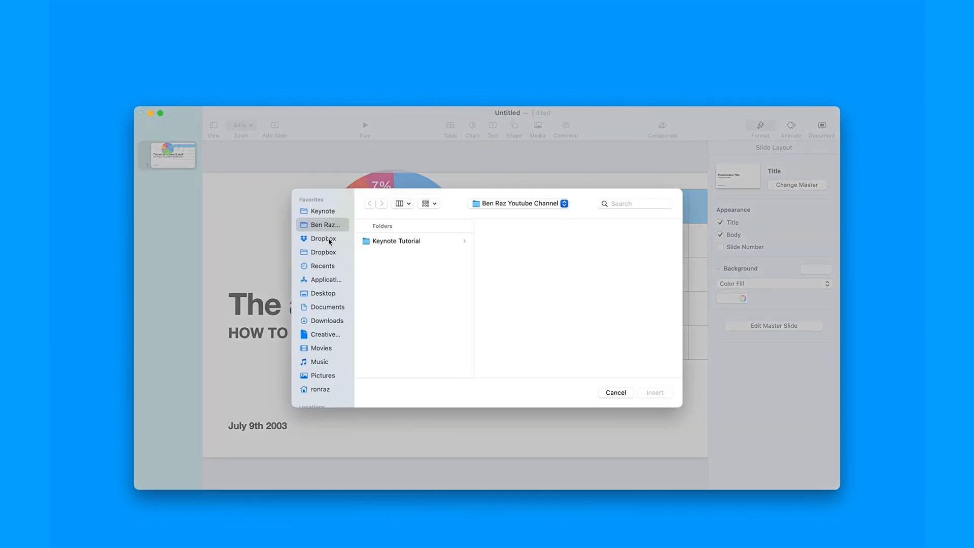
pyautogui.click(323, 320)
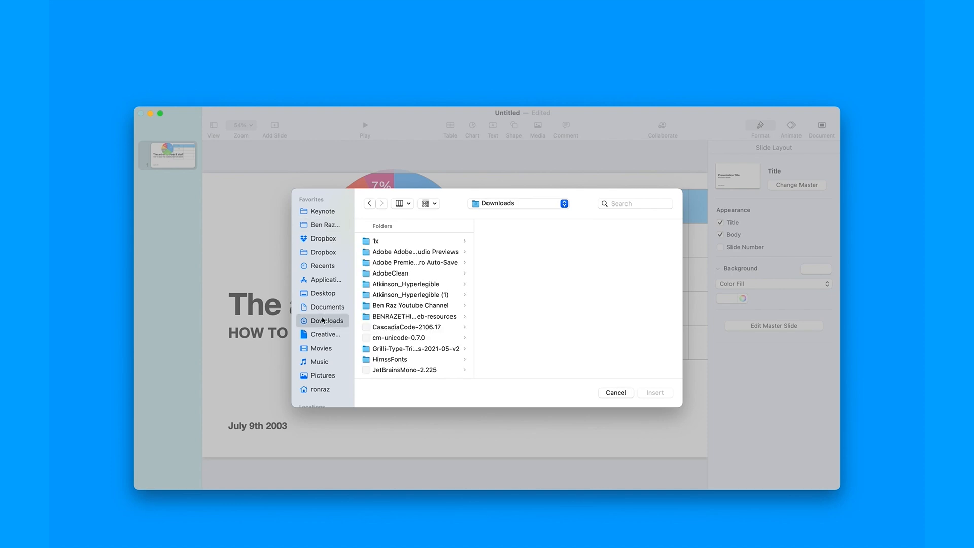
pyautogui.scroll(-10, 410, 317)
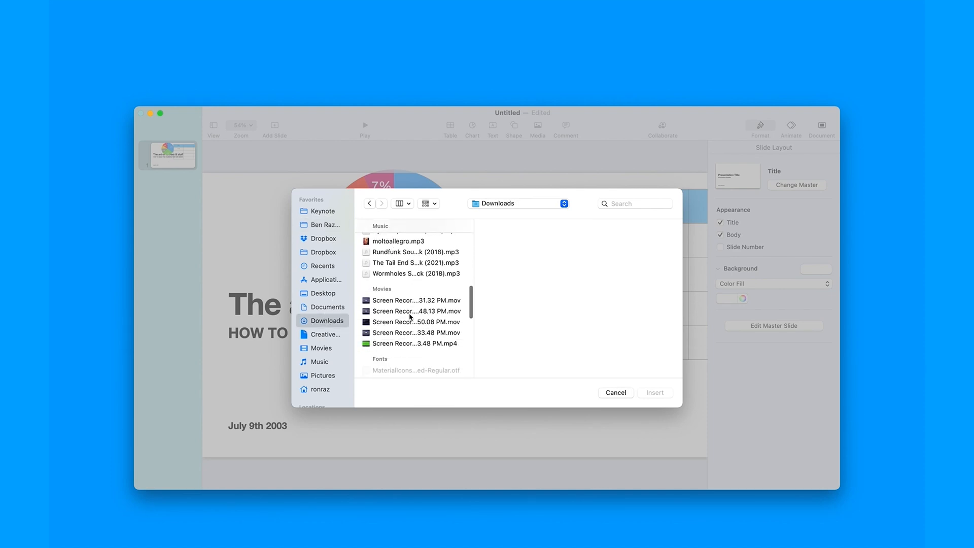
pyautogui.scroll(-10, 406, 315)
pyautogui.click(616, 393)
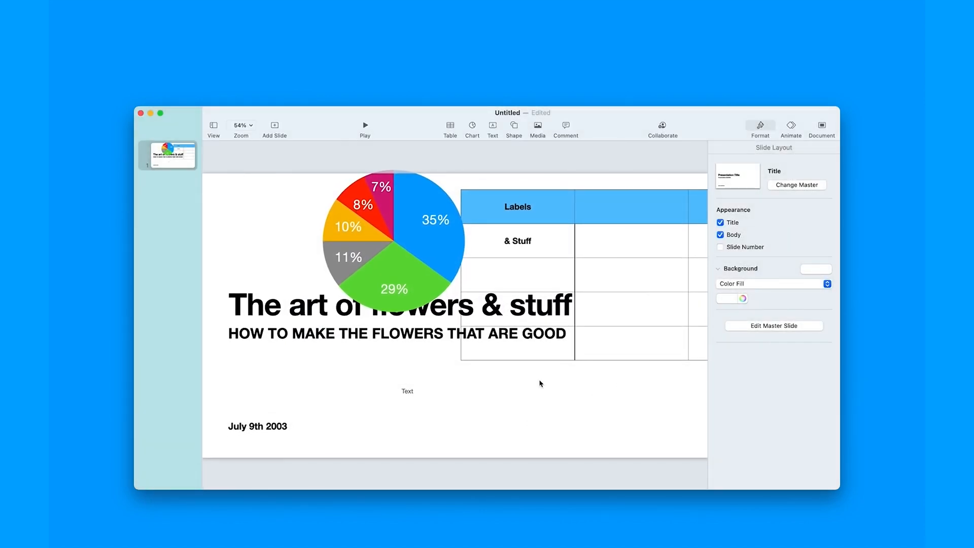
# - Add a comment starting with "Looks good to", place it over the table, and delete the comment
pyautogui.click(566, 128)
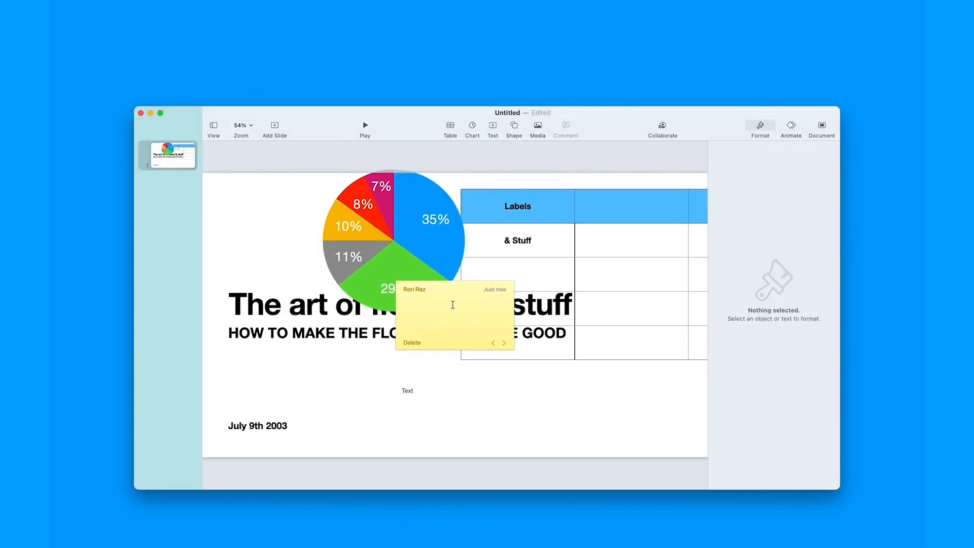
pyautogui.moveTo(450, 289); pyautogui.dragTo(629, 238)
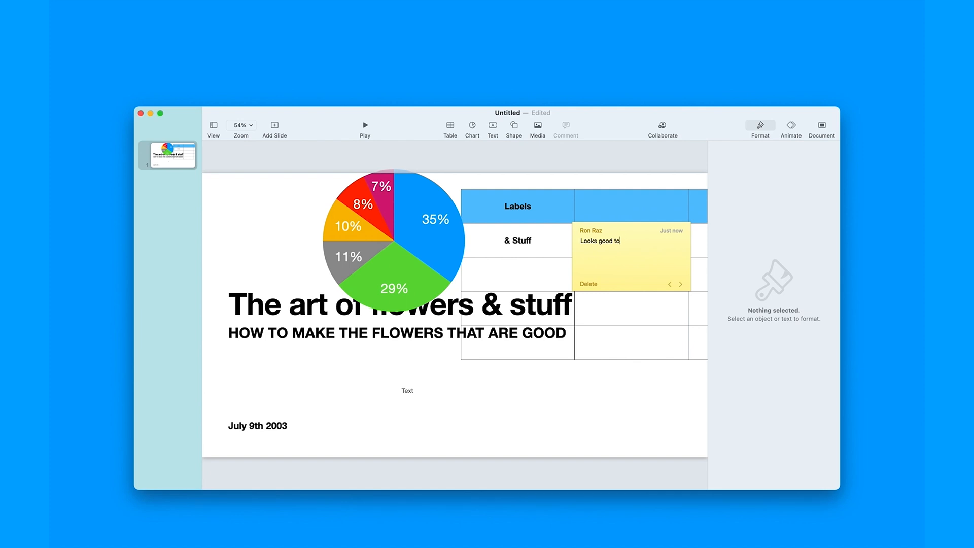
pyautogui.click(588, 285)
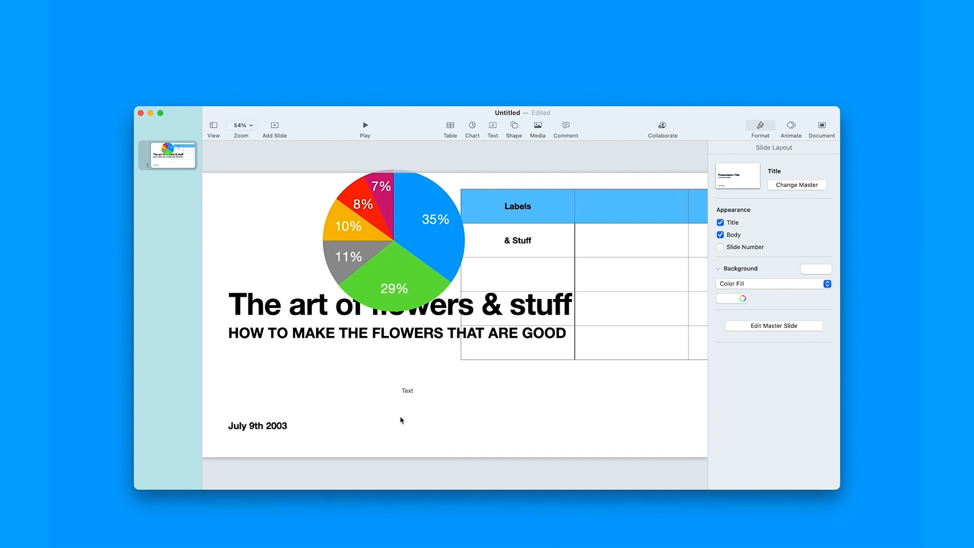
pyautogui.click(434, 224)
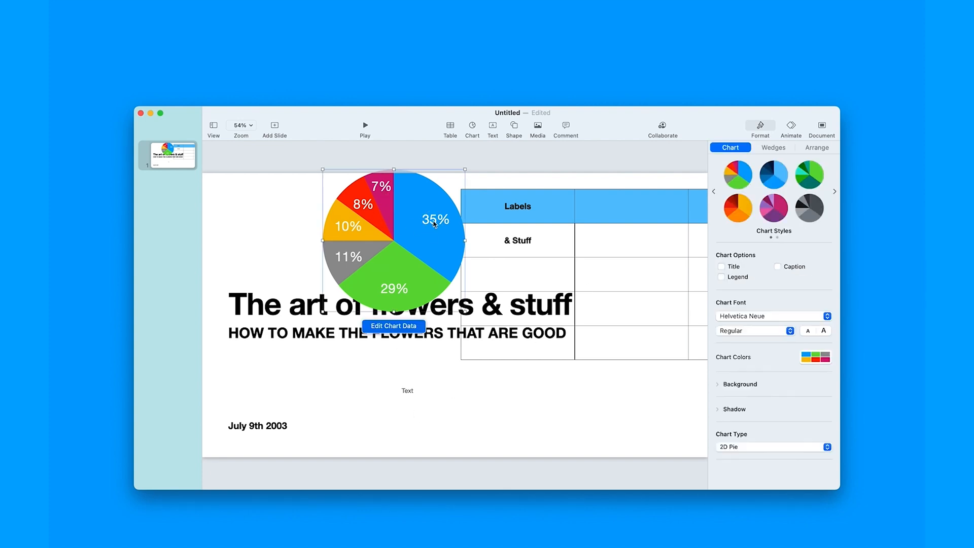
pyautogui.click(435, 455)
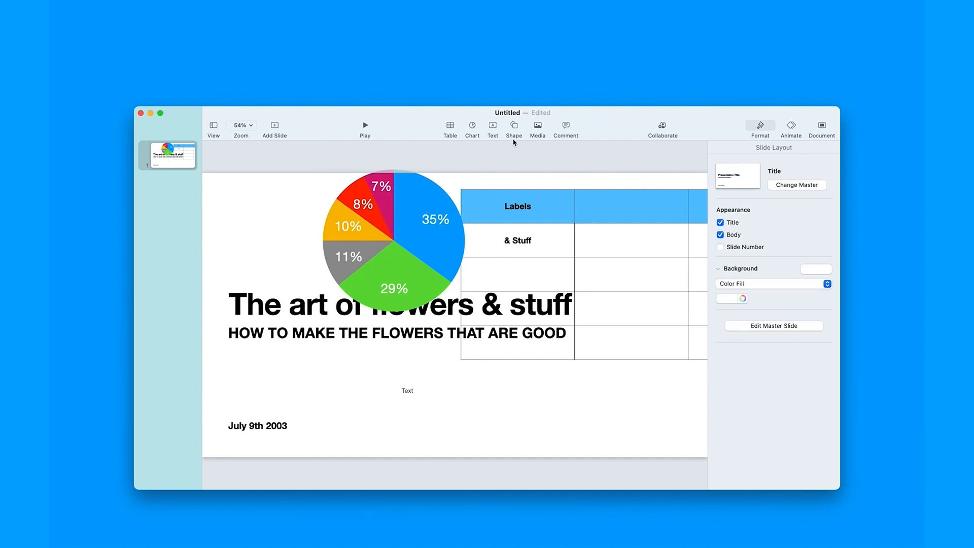
pyautogui.click(452, 316)
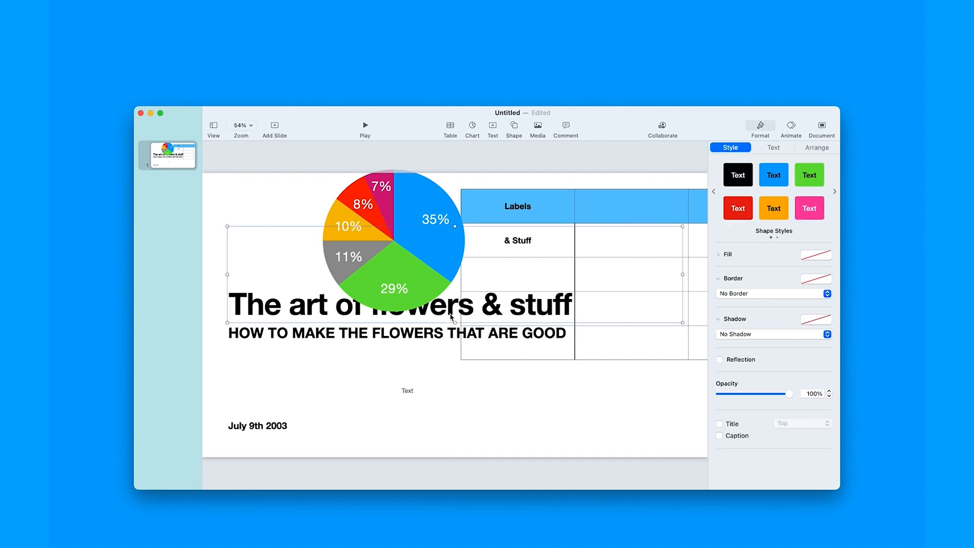
pyautogui.click(393, 293)
pyautogui.click(340, 389)
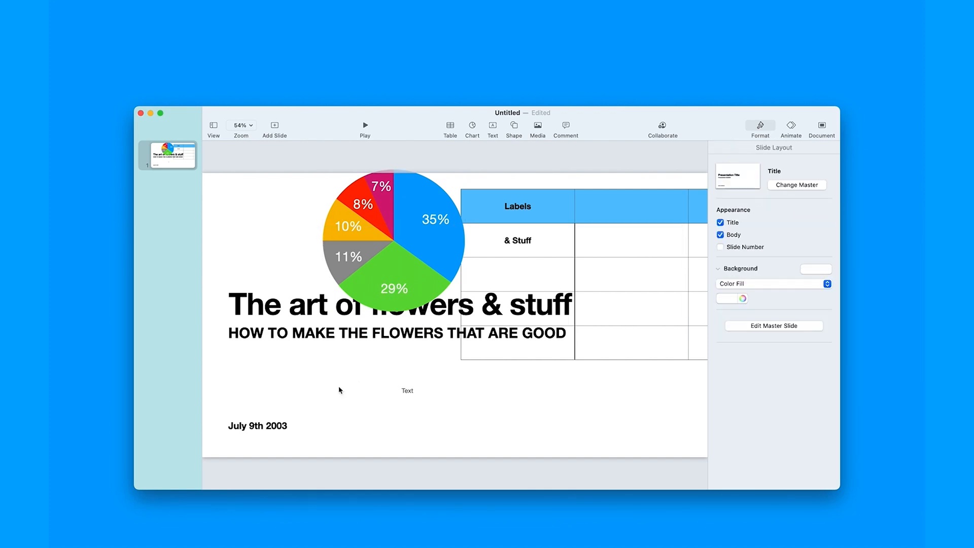
pyautogui.click(314, 303)
pyautogui.tripleClick(314, 300)
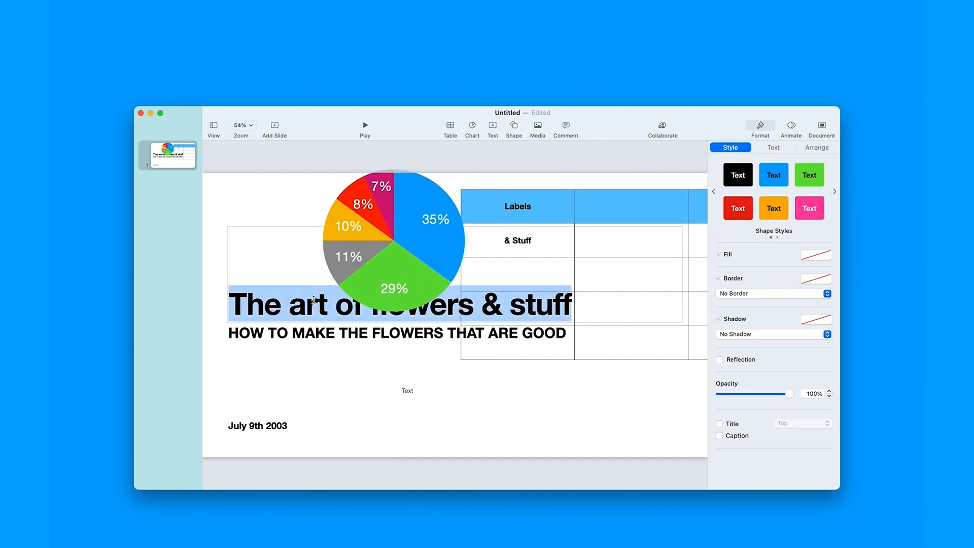
pyautogui.doubleClick(303, 338)
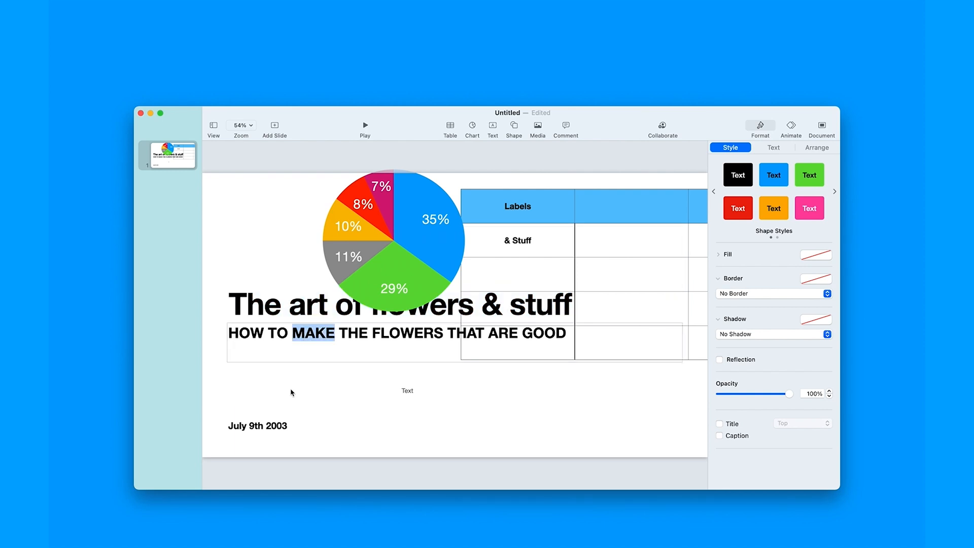
pyautogui.click(288, 319)
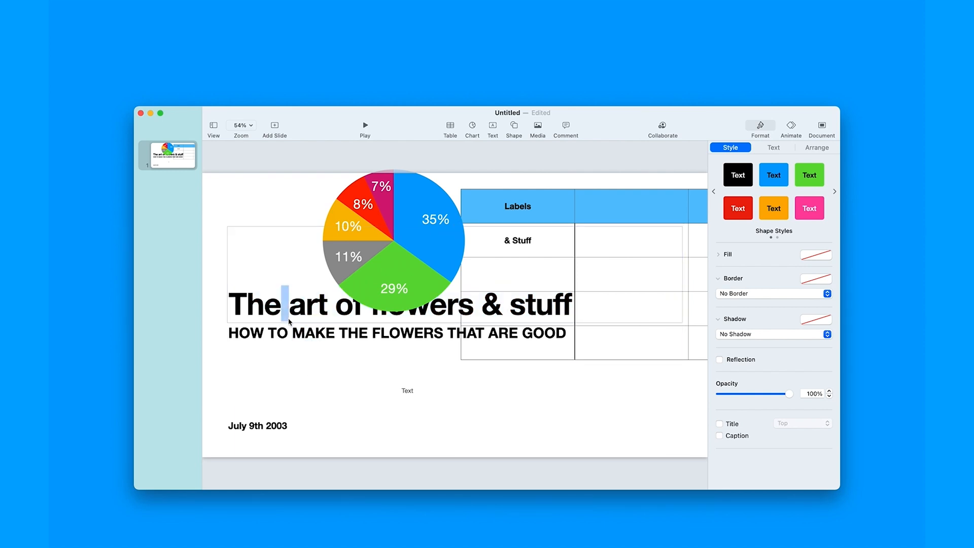
pyautogui.tripleClick(289, 320)
# - Delete the pie chart and the table from the slide
pyautogui.moveTo(401, 237); pyautogui.dragTo(488, 363)
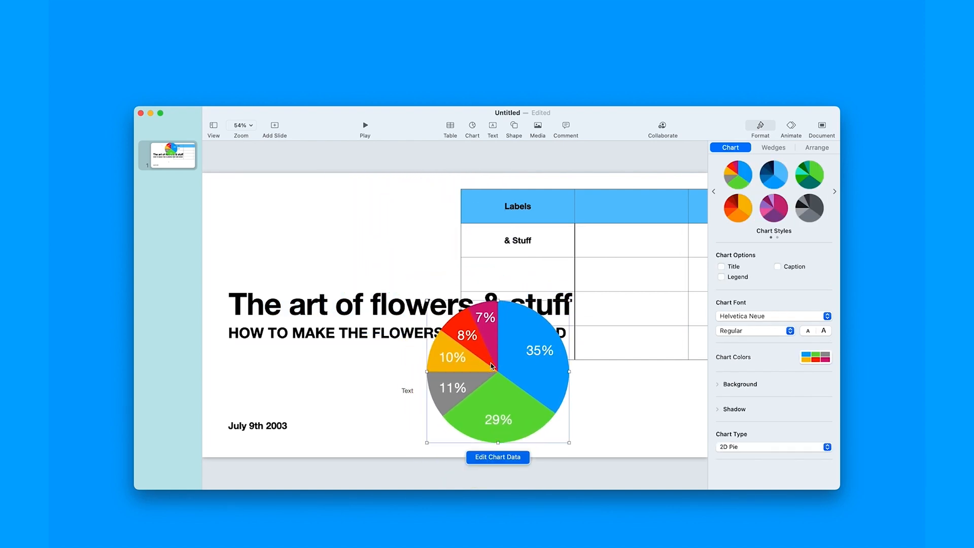
pyautogui.press('Delete')
pyautogui.click(539, 250)
pyautogui.press('Delete')
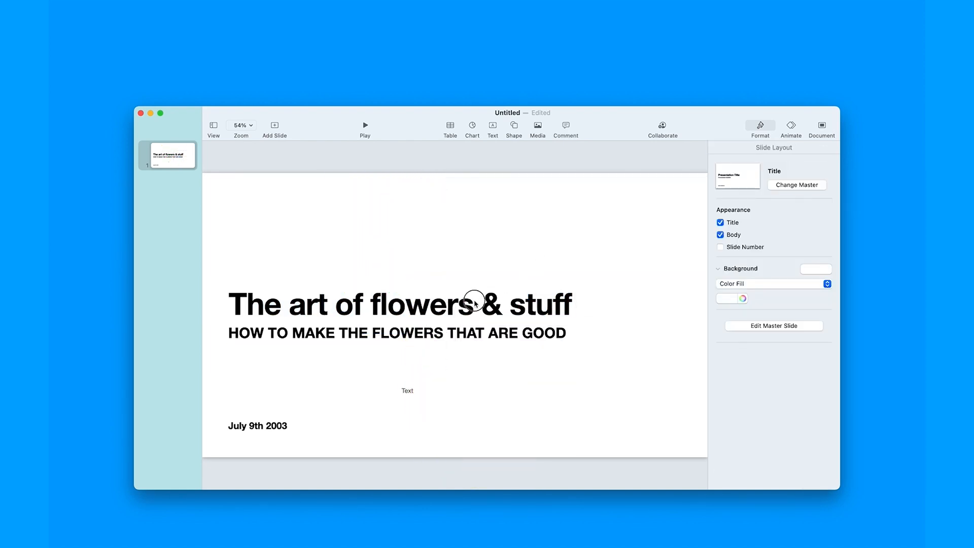
# - Change the font of the title "The art of flowers & stuff" to Tahoma in the Regular weight
pyautogui.tripleClick(475, 303)
pyautogui.click(773, 147)
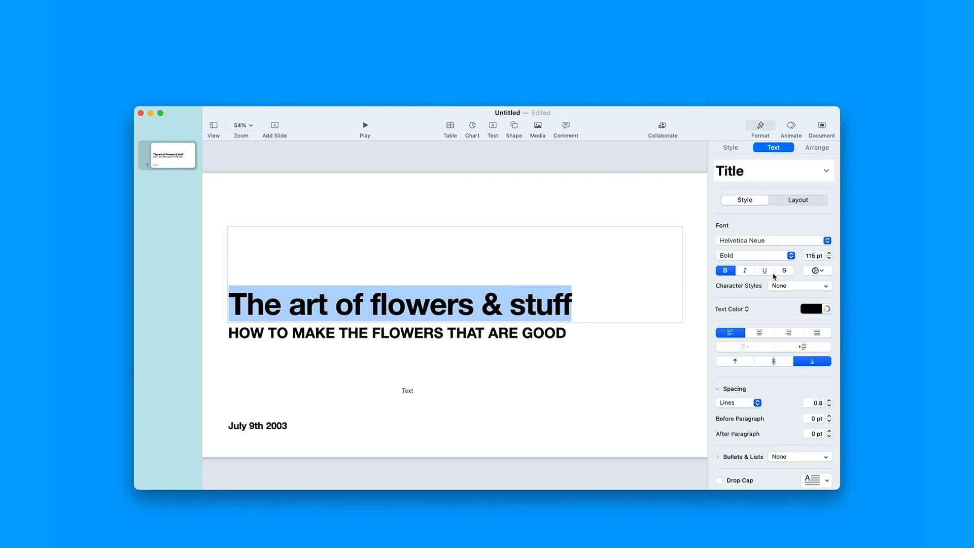
pyautogui.click(768, 240)
pyautogui.scroll(10, 766, 134)
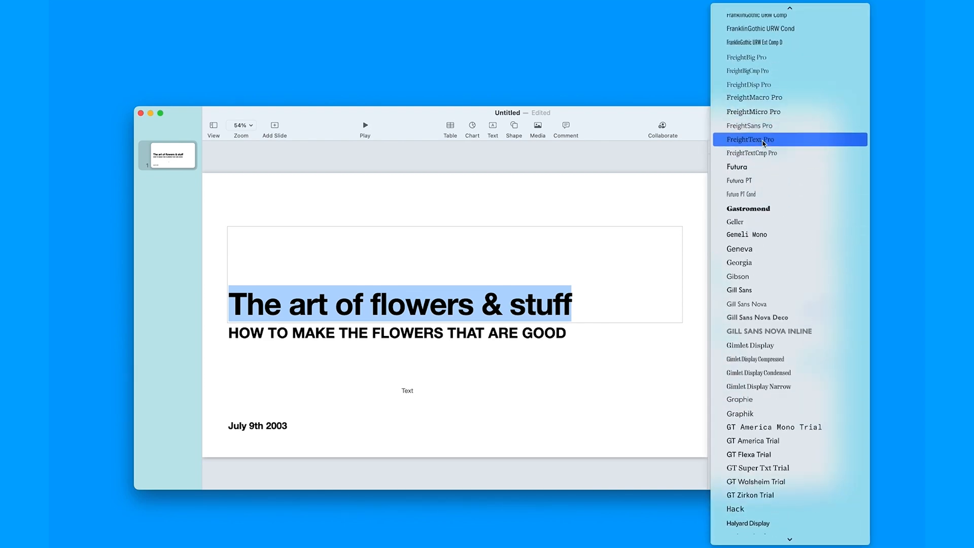
pyautogui.scroll(-20, 764, 144)
pyautogui.scroll(-15, 763, 143)
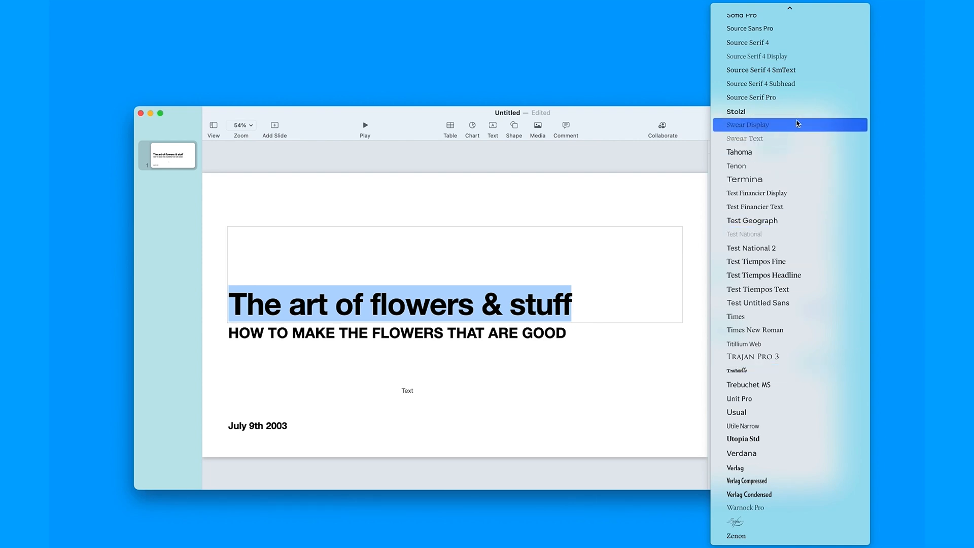
pyautogui.click(801, 153)
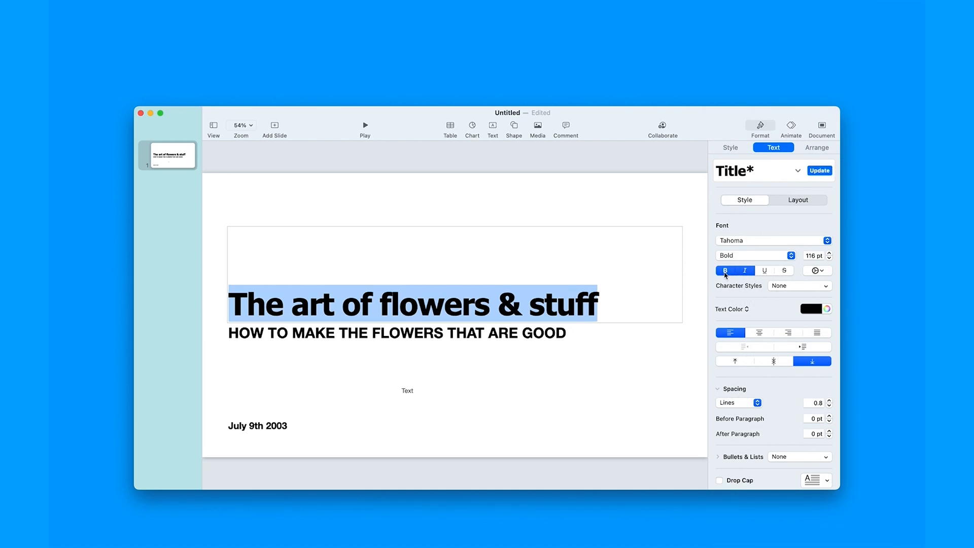
pyautogui.click(726, 270)
pyautogui.click(745, 255)
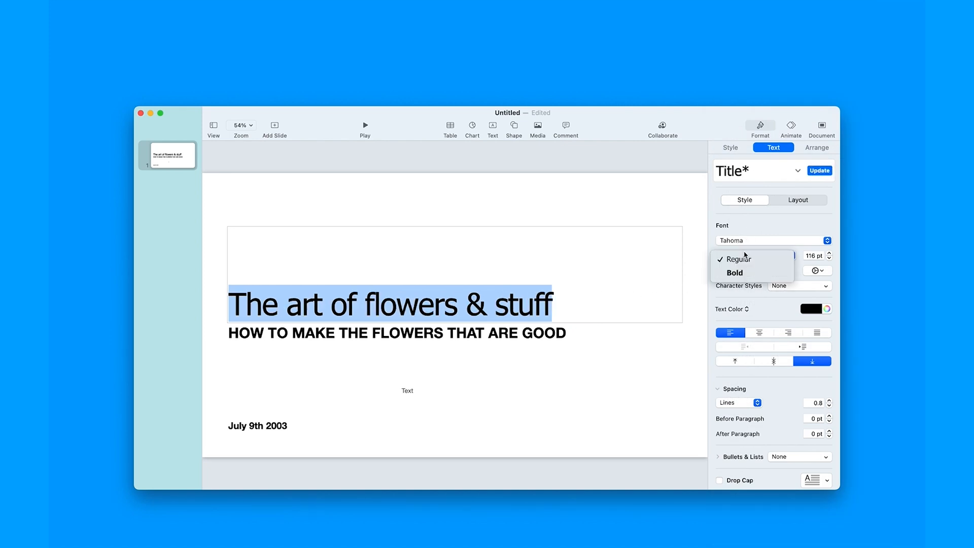
pyautogui.click(679, 254)
# - Change the subtitle's font to Gimlet Display
pyautogui.click(480, 334)
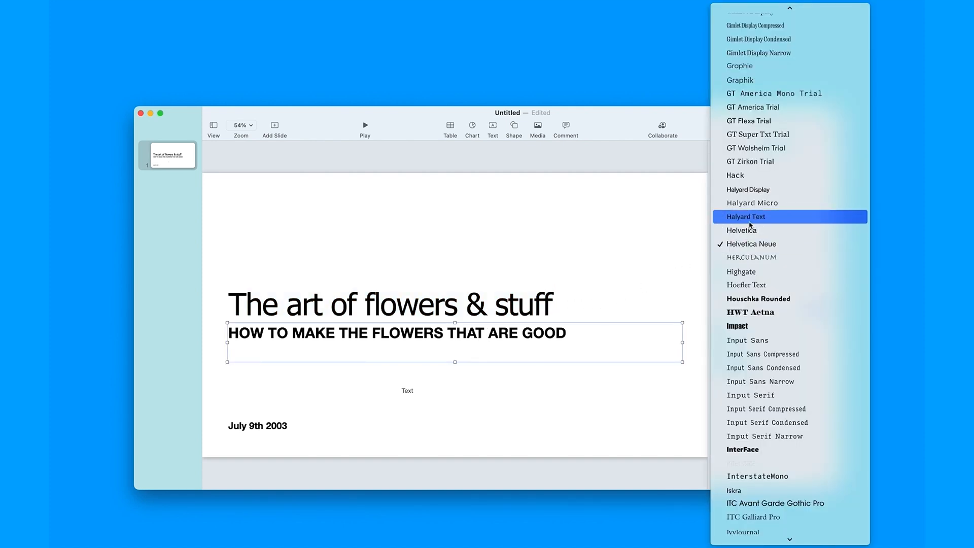
pyautogui.scroll(3, 791, 122)
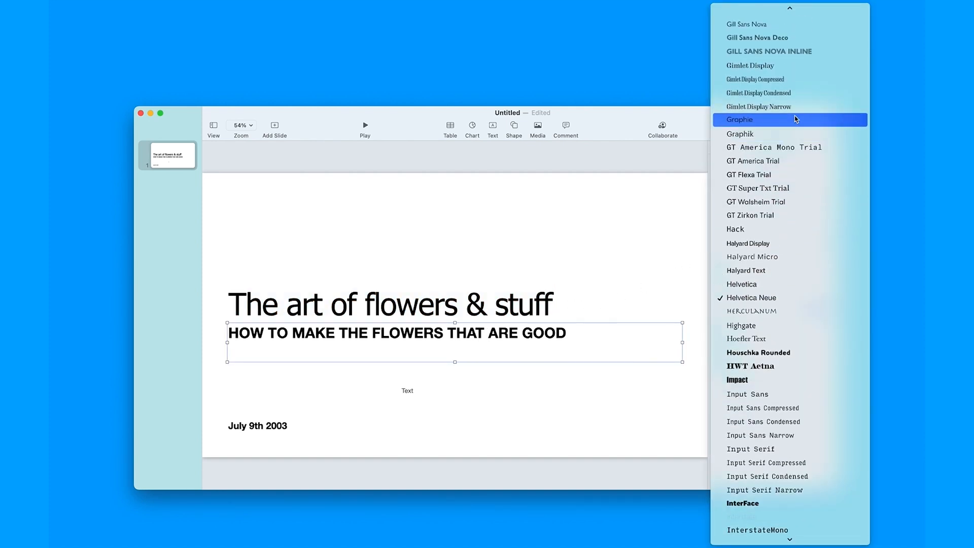
pyautogui.click(793, 67)
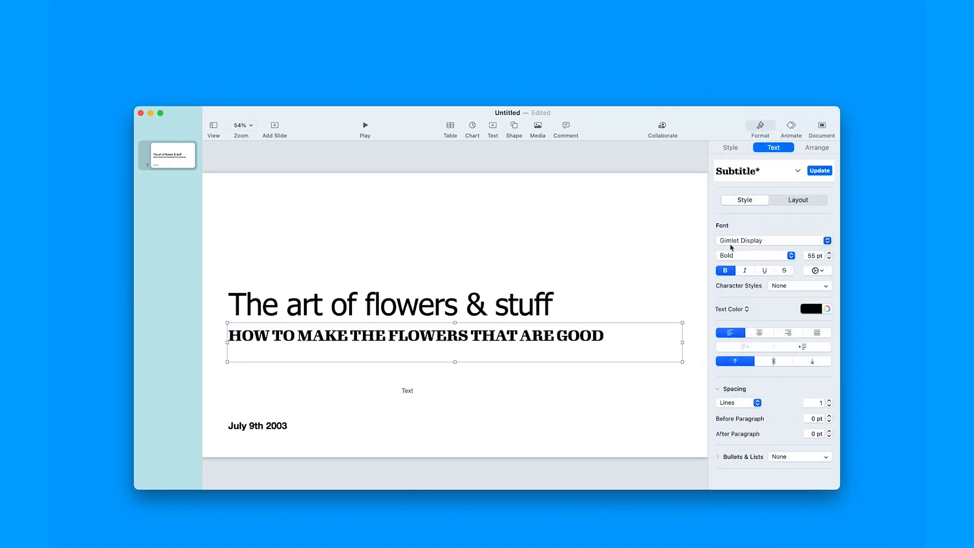
# - Apply italics to the date line, change its font to a monospaced typeface, and deselect it
pyautogui.click(290, 430)
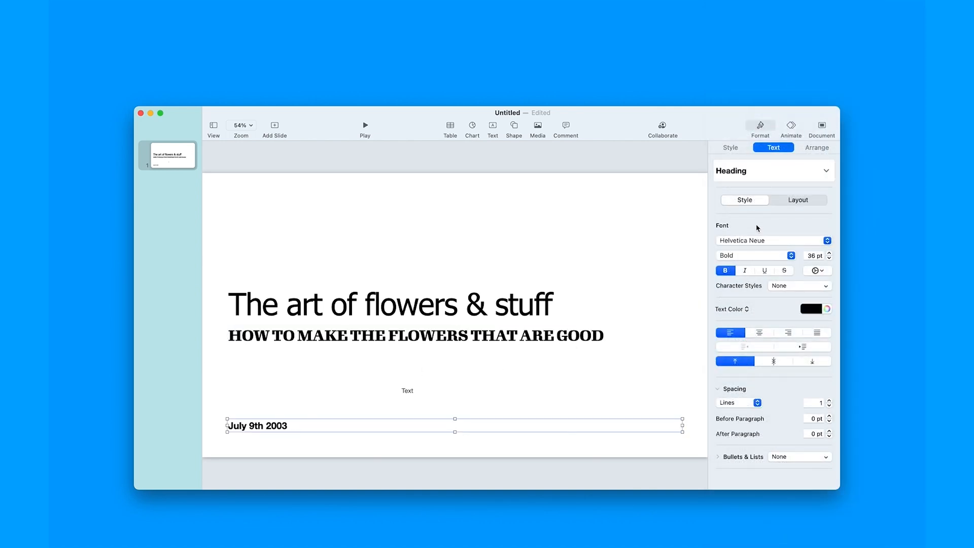
pyautogui.click(744, 271)
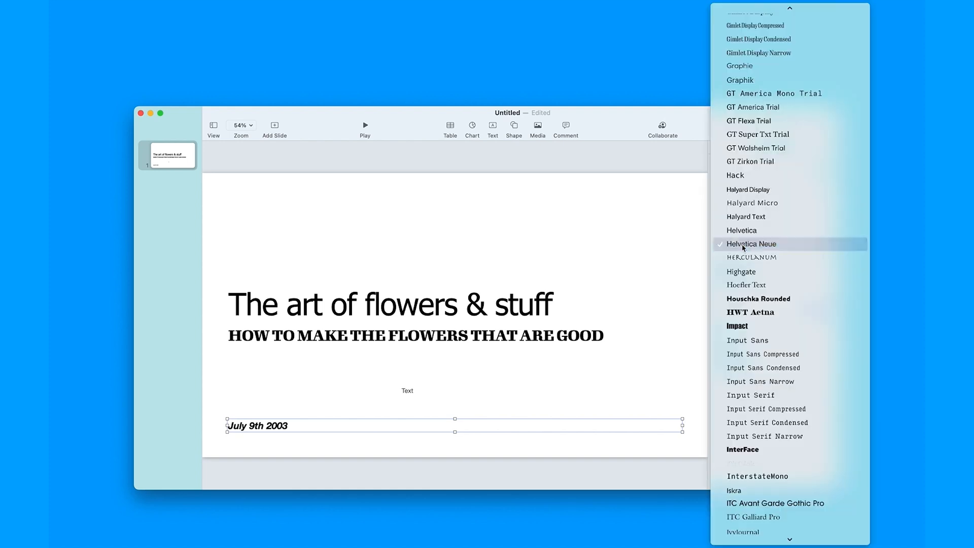
pyautogui.click(744, 242)
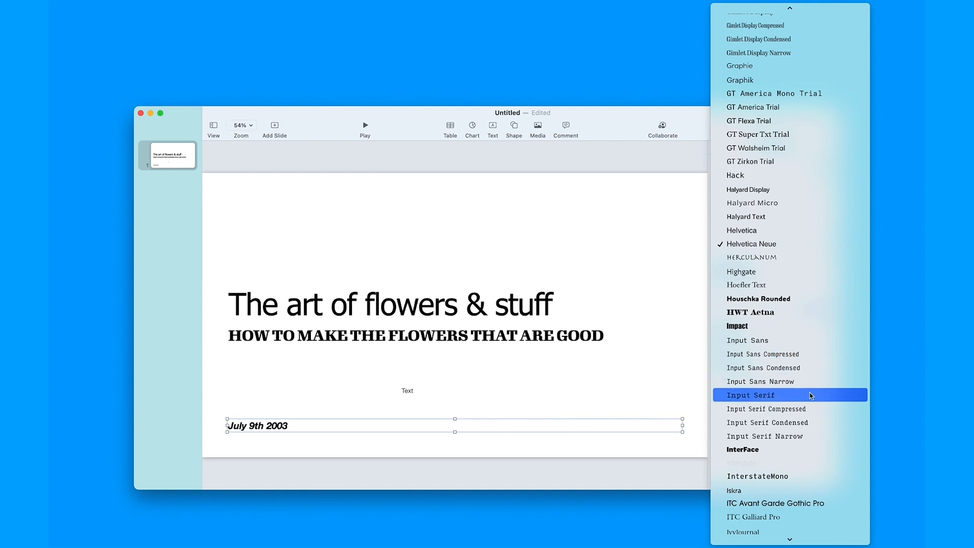
pyautogui.scroll(-5, 795, 452)
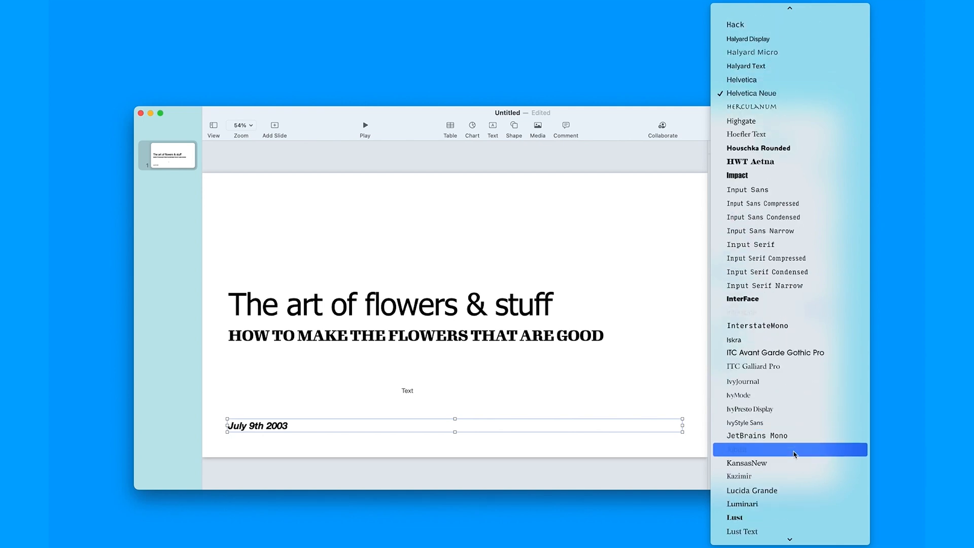
pyautogui.click(808, 333)
pyautogui.click(460, 486)
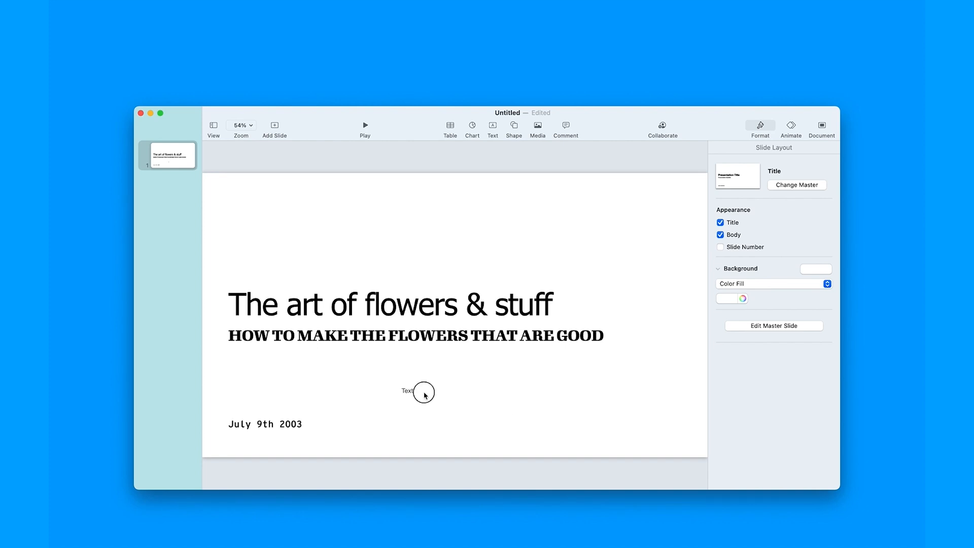
# - Delete the leftover "Text" box between the subtitle and the date line
pyautogui.moveTo(424, 393); pyautogui.dragTo(404, 389)
pyautogui.press('Delete')
pyautogui.click(467, 348)
# - Recolor the title "The art of flowers & stuff" to teal and deselect it
pyautogui.click(485, 311)
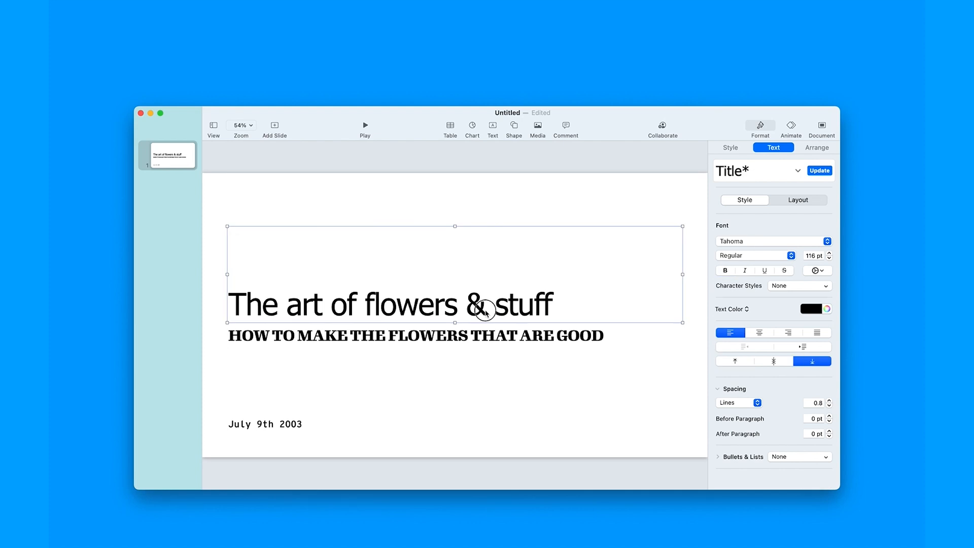
pyautogui.doubleClick(484, 311)
pyautogui.click(802, 310)
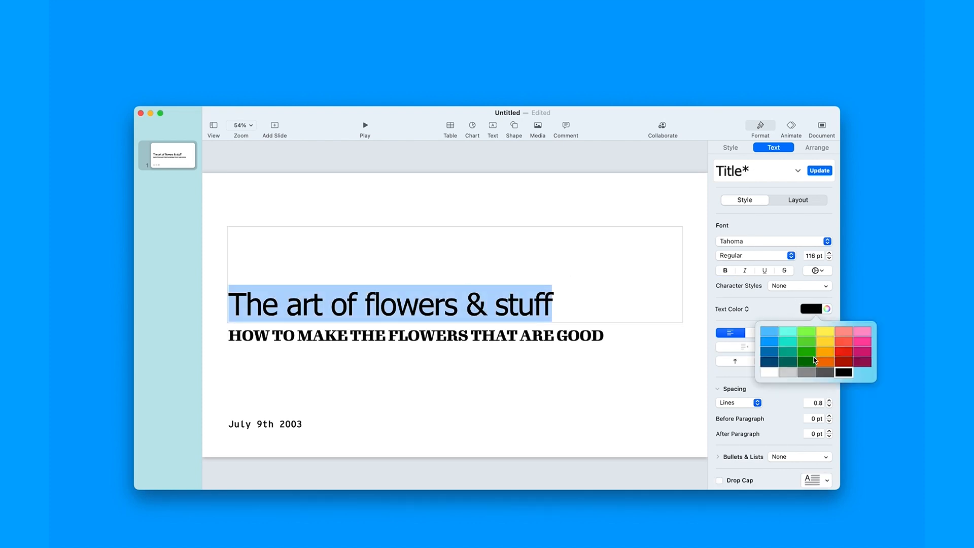
pyautogui.click(793, 340)
pyautogui.click(632, 380)
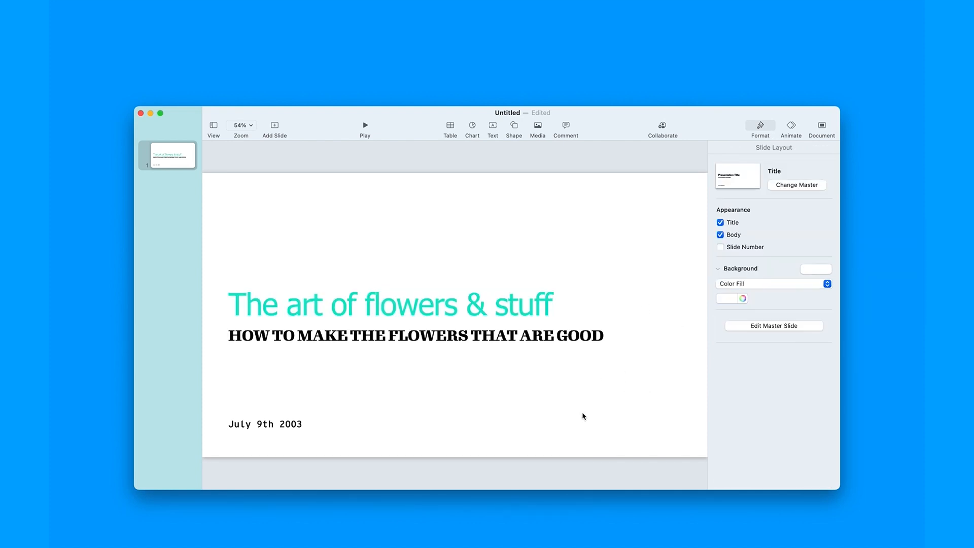
# - Move the title box straight up on the slide, leaving a gap above the subtitle
pyautogui.moveTo(596, 436); pyautogui.dragTo(319, 225)
pyautogui.click(321, 203)
pyautogui.click(439, 314)
pyautogui.moveTo(439, 315); pyautogui.dragTo(437, 265)
# - Break the title onto a second line before "flowers" and lower the title box slightly
pyautogui.doubleClick(435, 259)
pyautogui.press('Left')
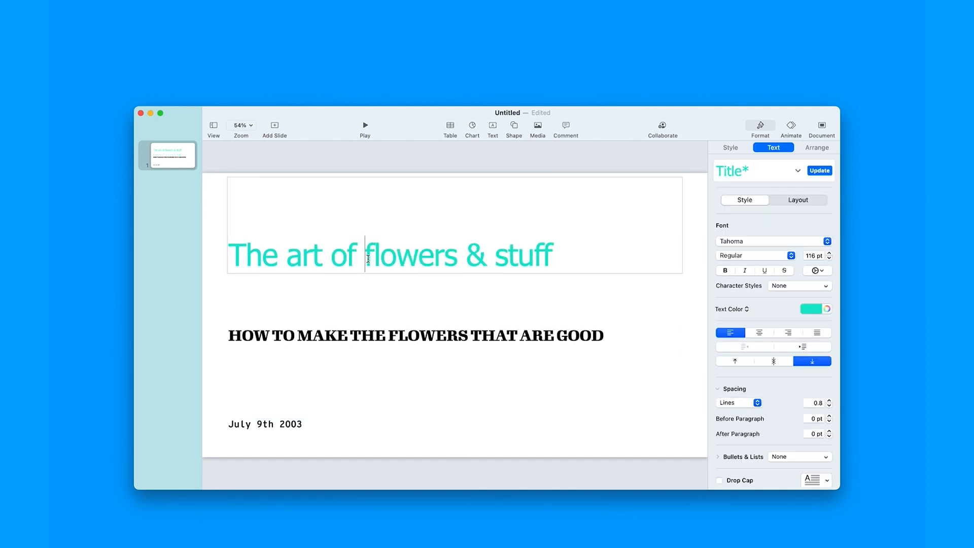
pyautogui.press('Return')
pyautogui.click(400, 311)
pyautogui.moveTo(387, 254); pyautogui.dragTo(398, 287)
pyautogui.click(471, 186)
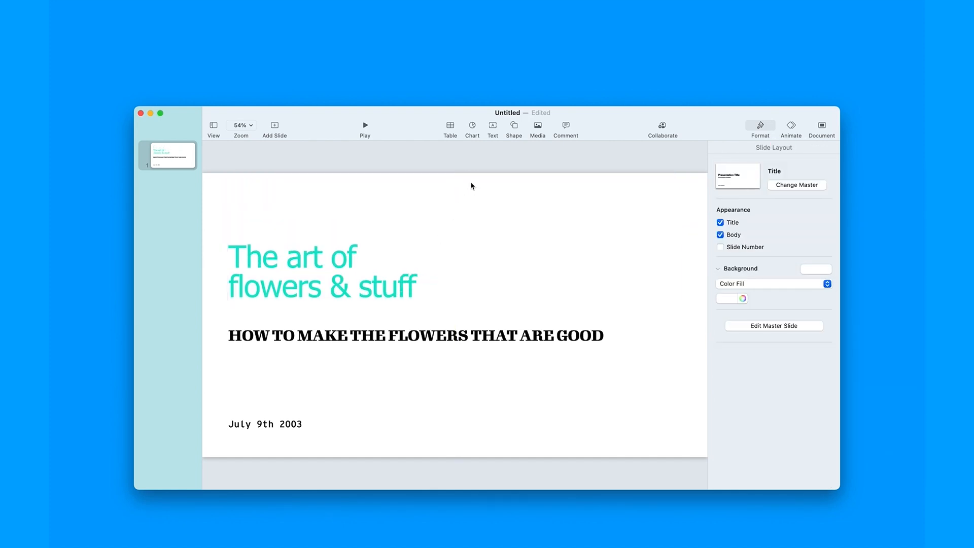
# - Try to split the subtitle onto two lines at the word "FLOWERS", and undo the change
pyautogui.click(388, 335)
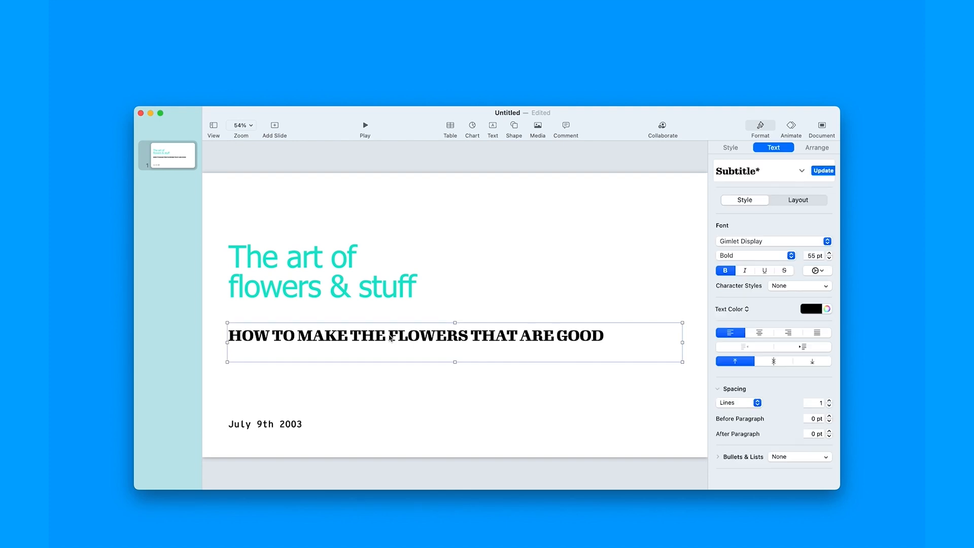
pyautogui.doubleClick(388, 335)
pyautogui.press('Return')
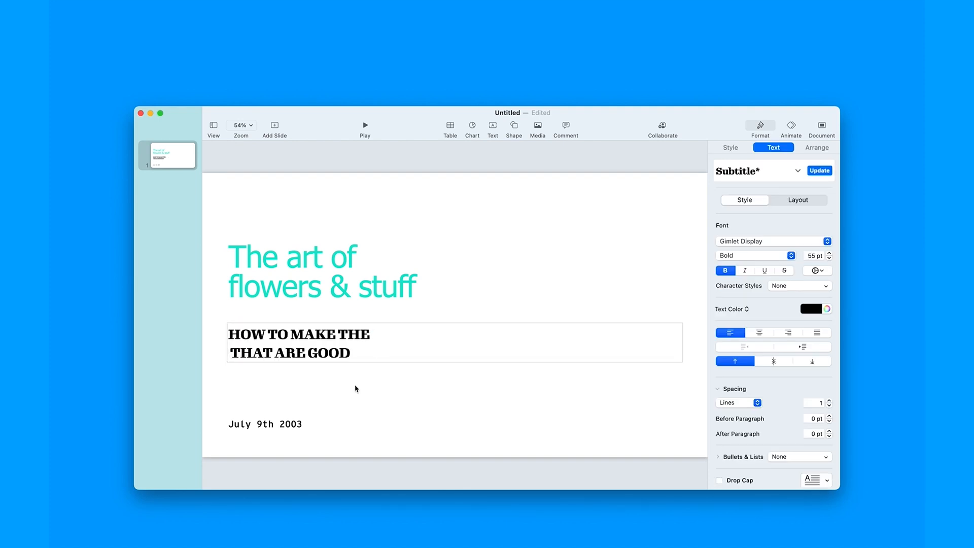
pyautogui.click(356, 388)
pyautogui.press('super+z')
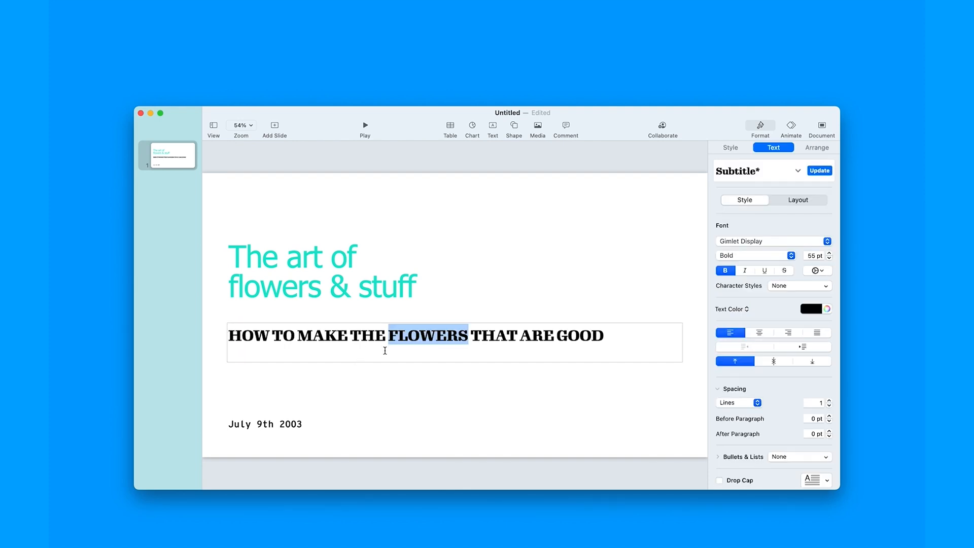
# - Move the subtitle down and to the right on the slide, and deselect it
pyautogui.click(398, 389)
pyautogui.moveTo(412, 344); pyautogui.dragTo(465, 358)
pyautogui.click(480, 412)
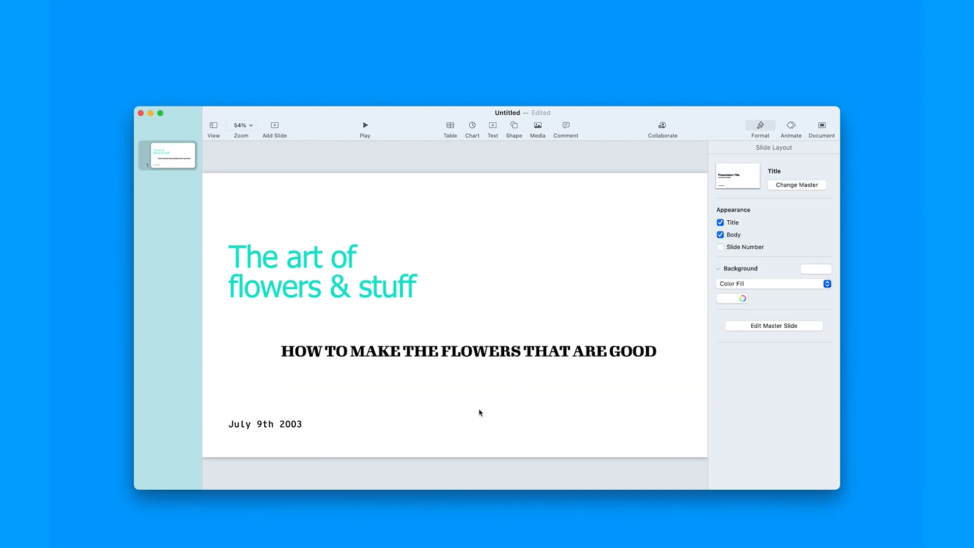
# - Browse the shape library's Objects, Nature, Symbols, Food and Animals categories
pyautogui.click(515, 133)
pyautogui.scroll(-10, 540, 264)
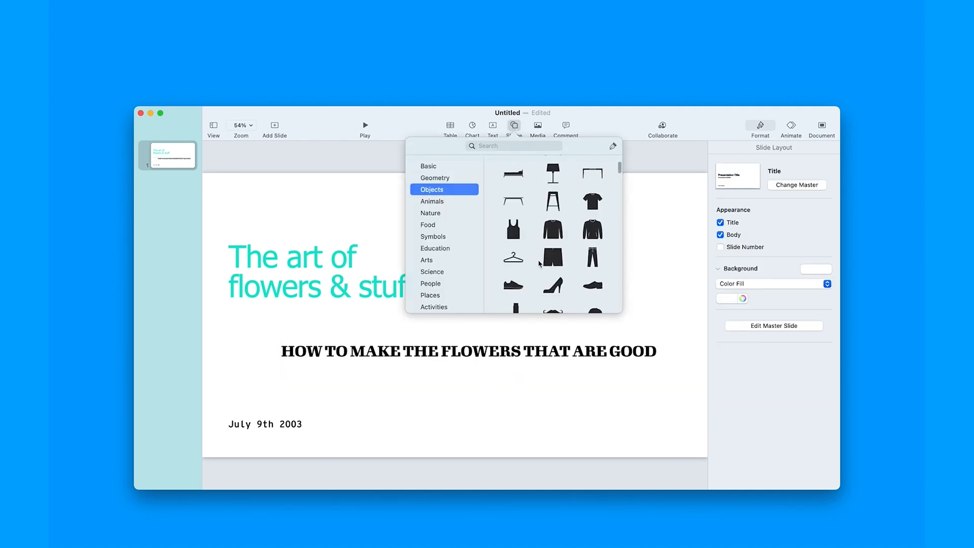
pyautogui.scroll(-10, 539, 264)
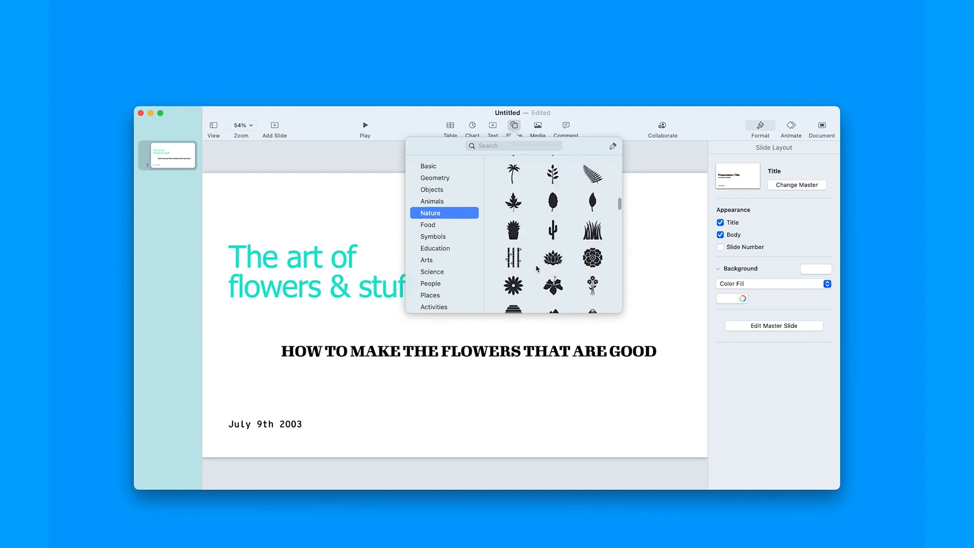
pyautogui.scroll(-8, 537, 269)
pyautogui.scroll(3, 538, 269)
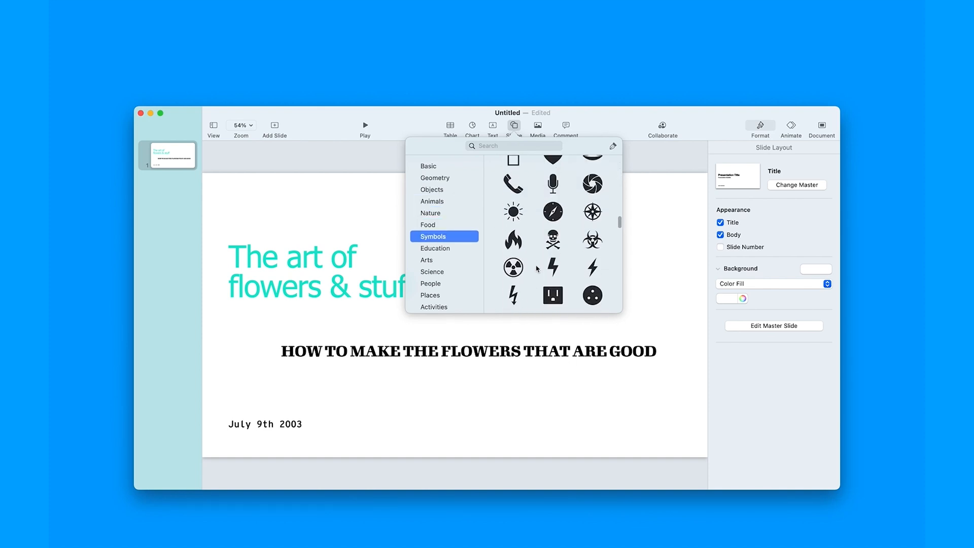
pyautogui.scroll(6, 537, 269)
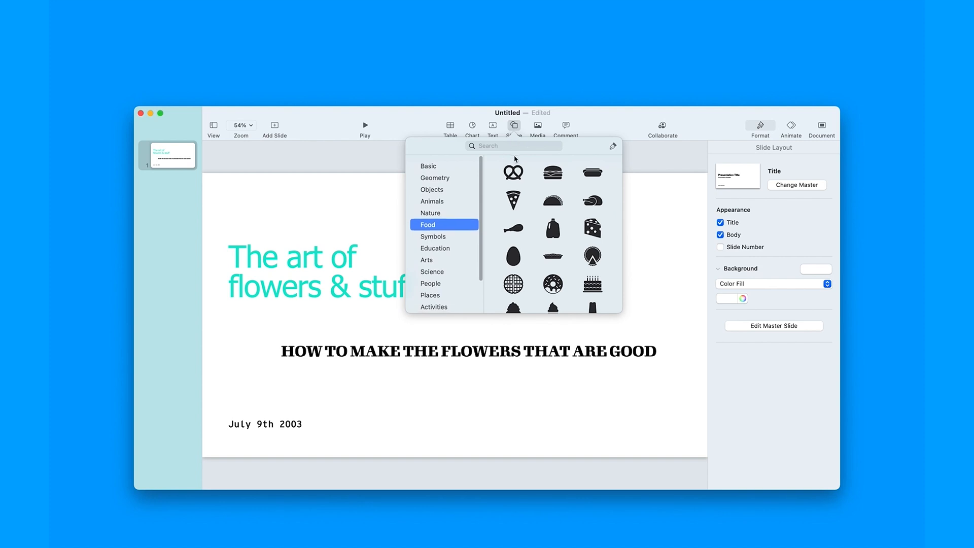
pyautogui.click(432, 201)
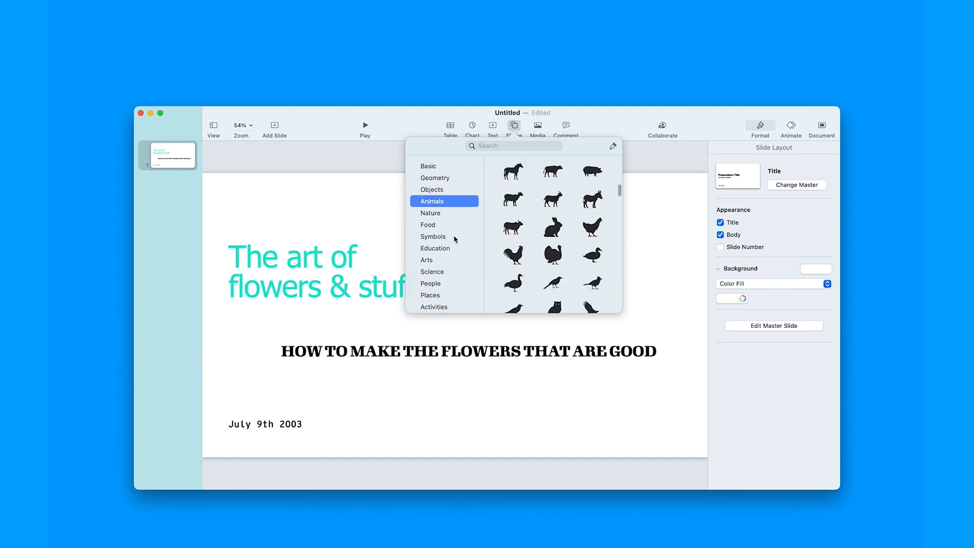
pyautogui.scroll(-5, 449, 239)
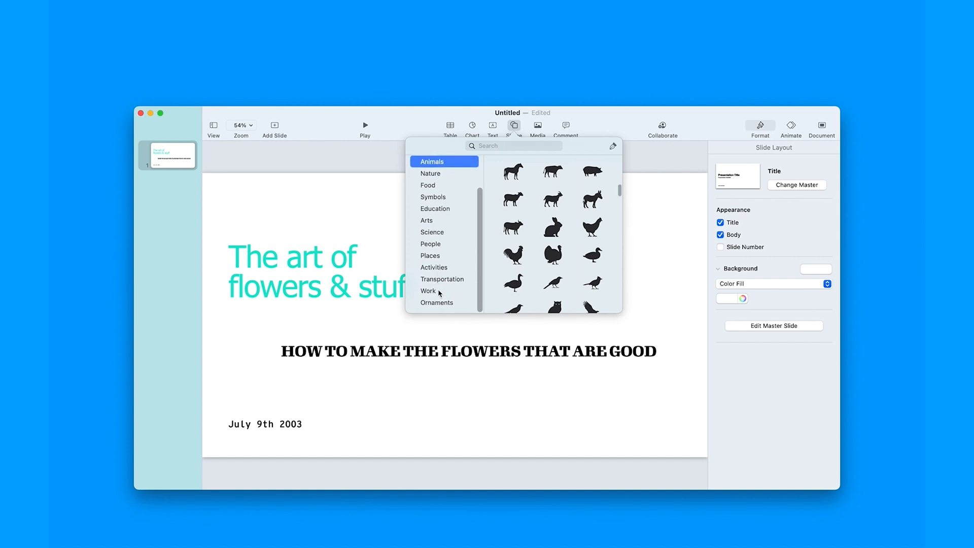
# - Look through the library's Work, Ornaments, Transportation, Activities, Places, People, Science and Arts shapes
pyautogui.click(439, 292)
pyautogui.click(439, 303)
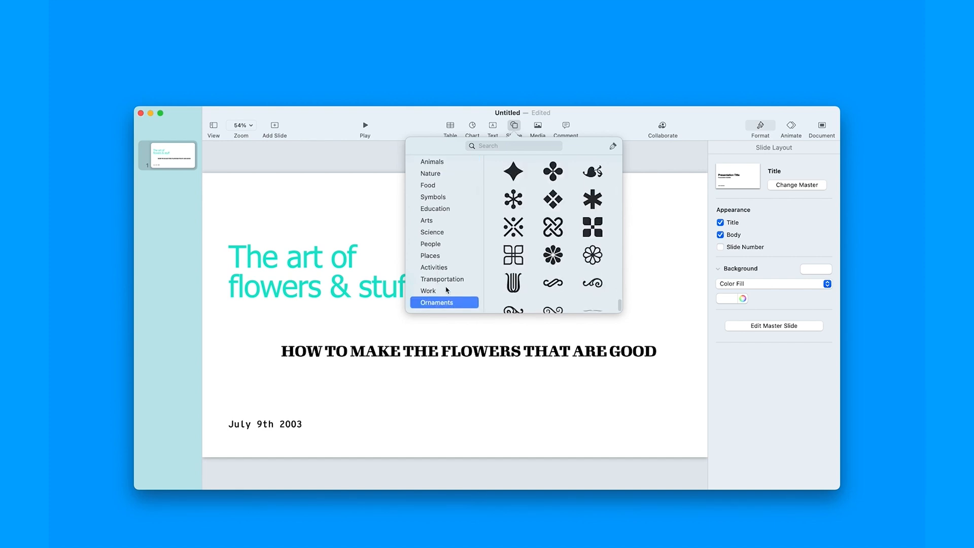
pyautogui.scroll(-3, 513, 274)
pyautogui.scroll(3, 513, 276)
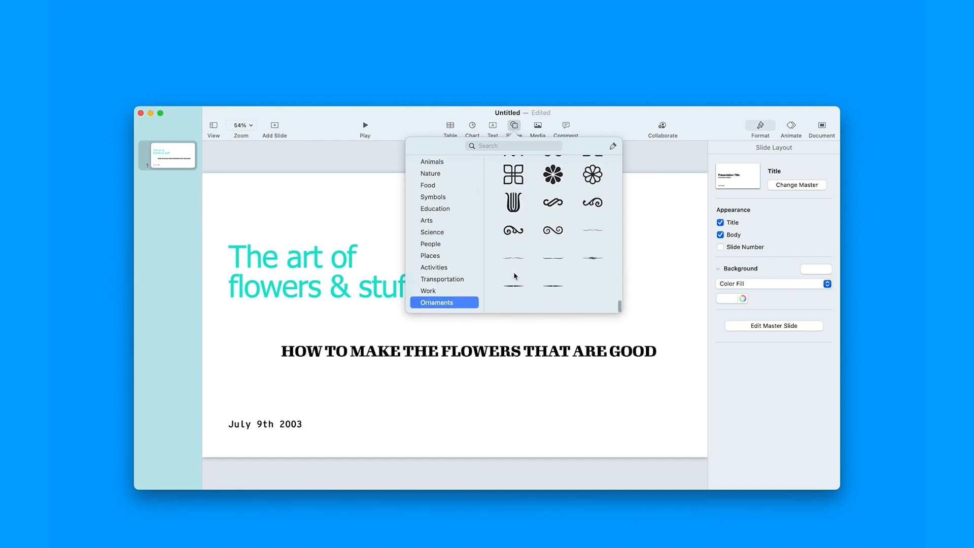
pyautogui.click(430, 281)
pyautogui.click(439, 269)
pyautogui.click(447, 256)
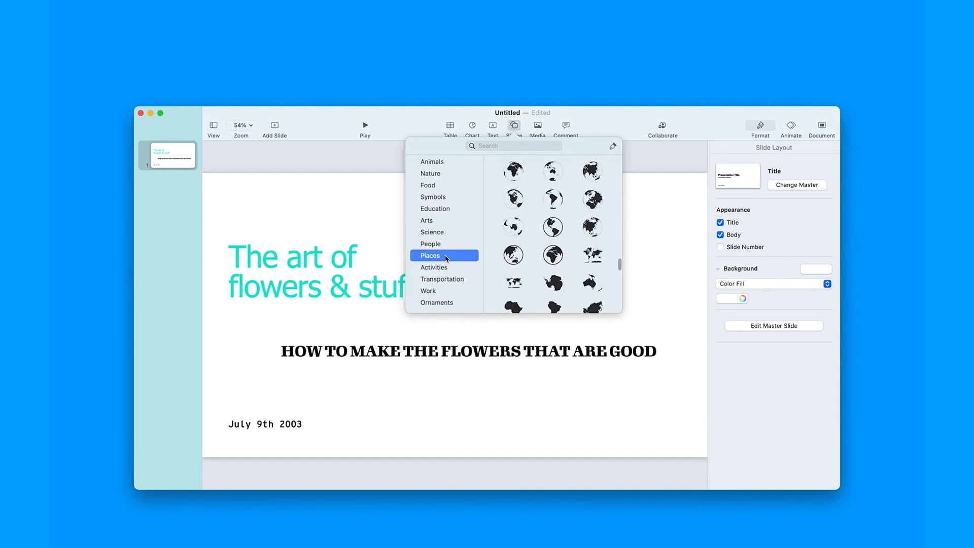
pyautogui.click(458, 242)
pyautogui.click(453, 231)
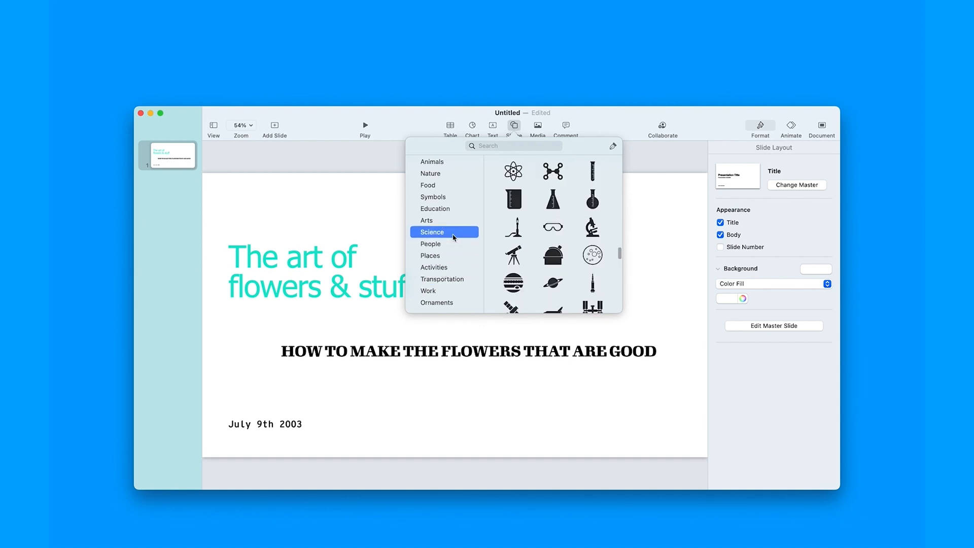
pyautogui.click(455, 221)
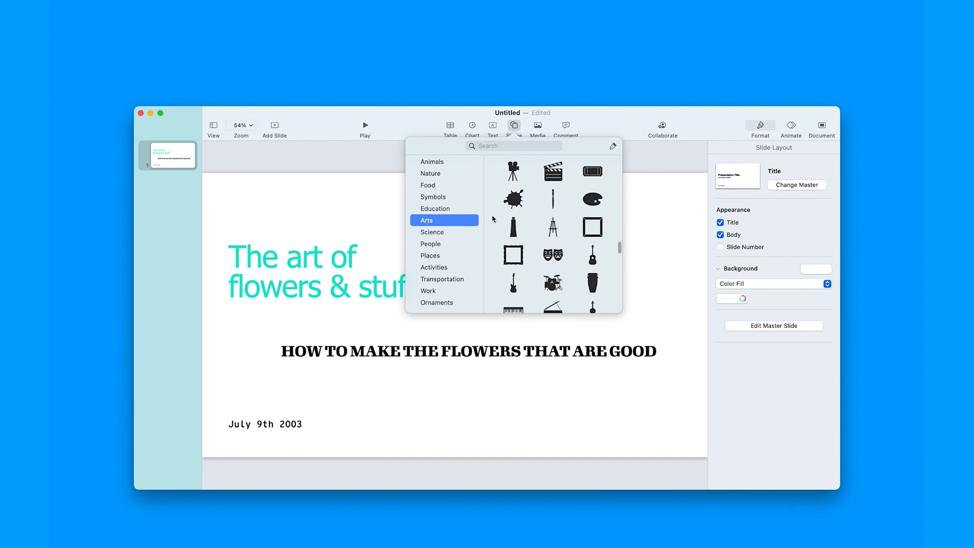
# - Insert the pretzel shape from the Food category and enlarge it in the slide's upper-right area
pyautogui.scroll(-10, 541, 245)
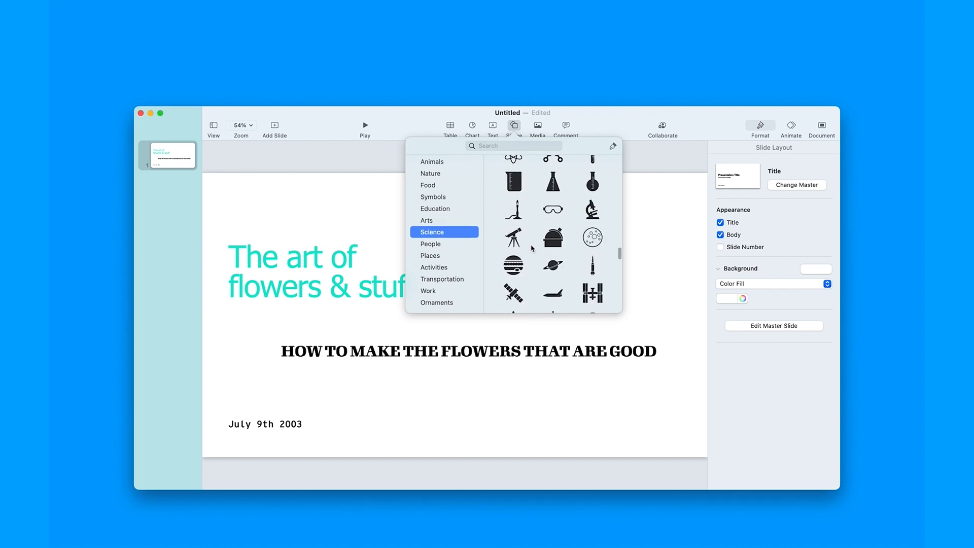
pyautogui.scroll(12, 541, 245)
pyautogui.scroll(15, 541, 245)
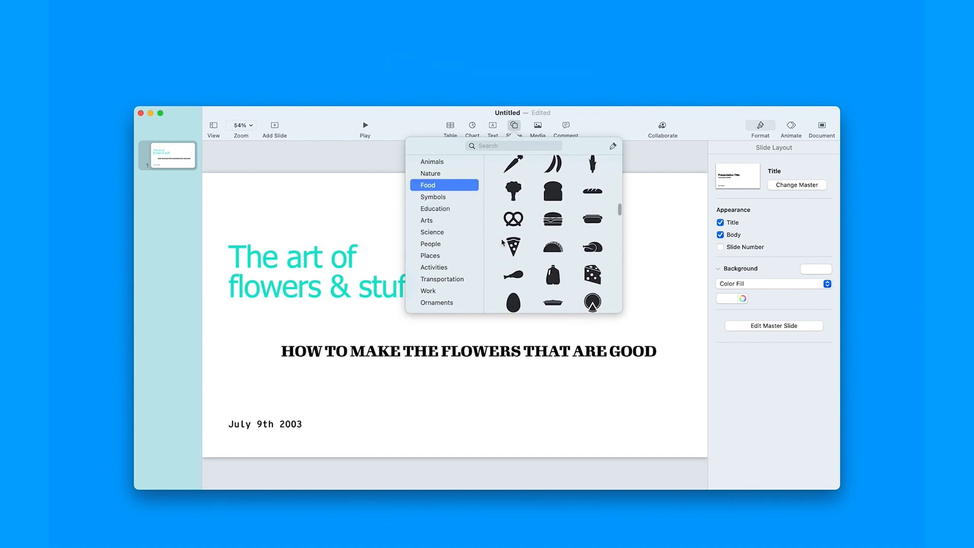
pyautogui.click(513, 213)
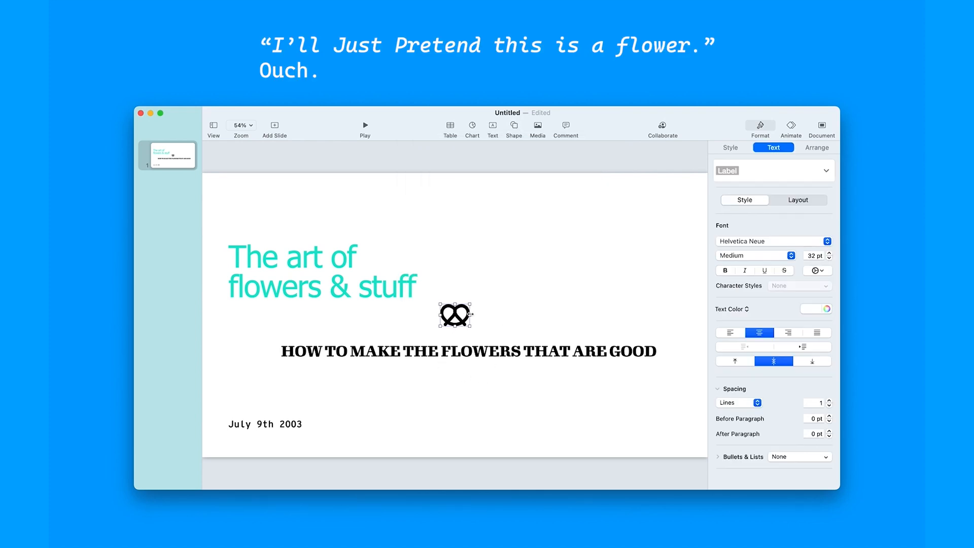
pyautogui.moveTo(469, 326); pyautogui.dragTo(670, 299)
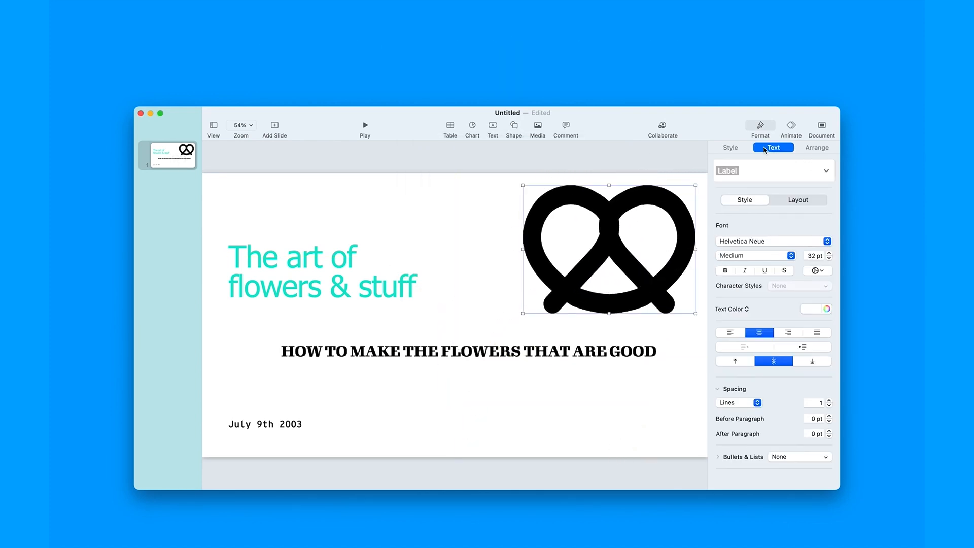
# - Apply the orange shape style to the pretzel and move it closer to the slide's upper-right corner
pyautogui.click(731, 147)
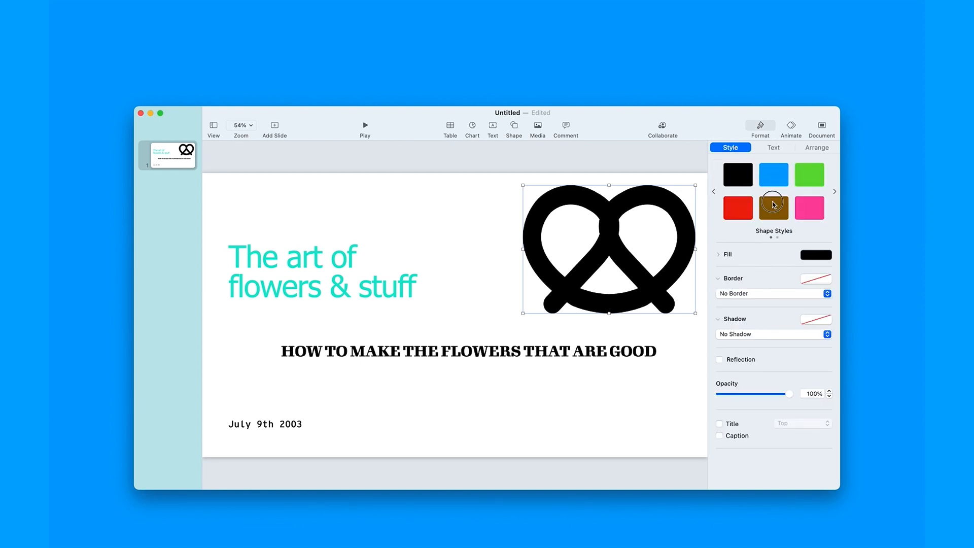
pyautogui.click(774, 204)
pyautogui.click(465, 229)
pyautogui.click(455, 203)
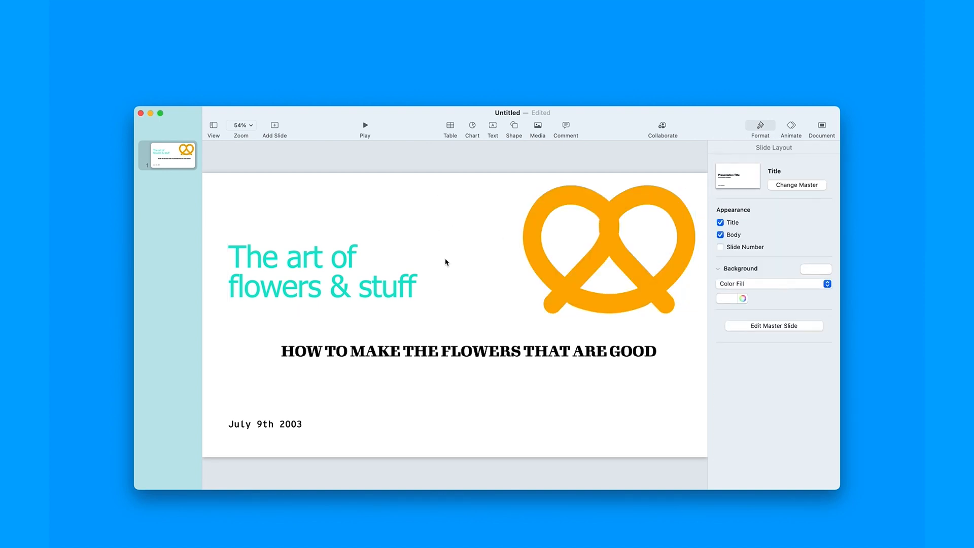
pyautogui.moveTo(598, 245); pyautogui.dragTo(614, 230)
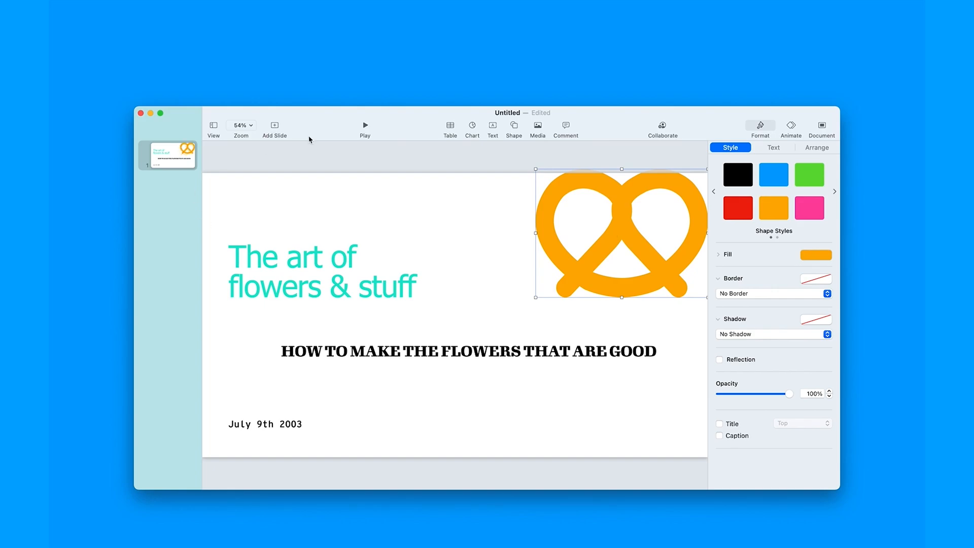
# - Play the slide full screen to preview it, and exit the slideshow
pyautogui.click(365, 126)
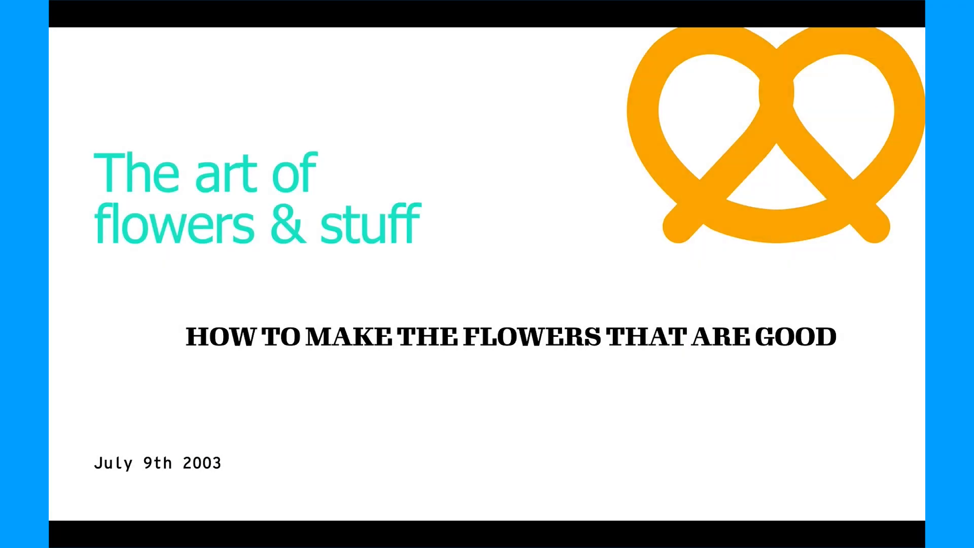
pyautogui.press('Escape')
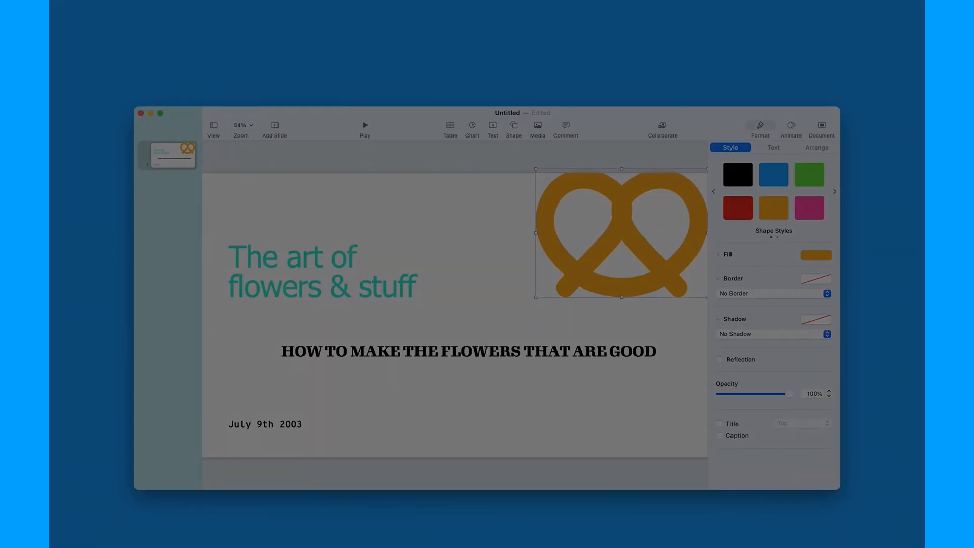
# - Add the Flash Bulbs build-in effect to the title "The art of flowers & stuff"
pyautogui.click(379, 297)
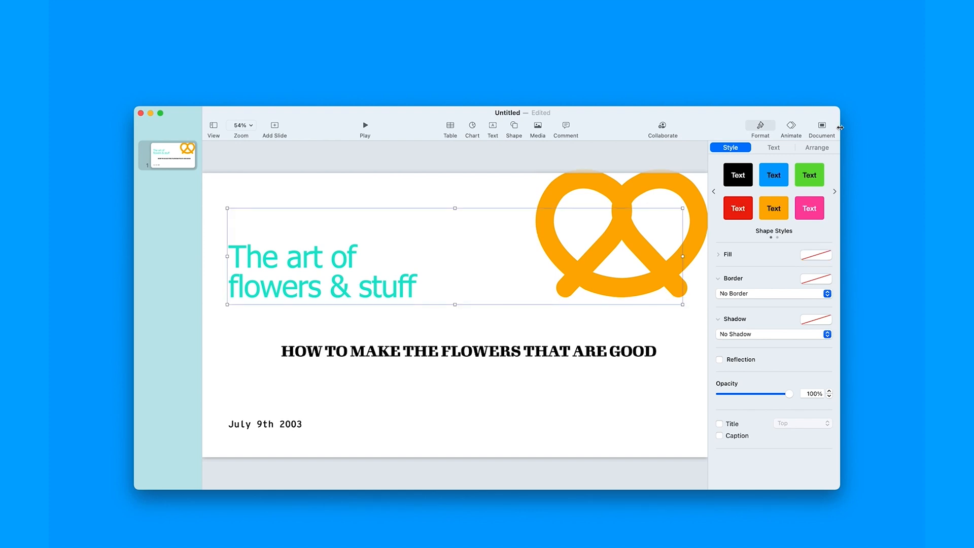
pyautogui.click(792, 126)
pyautogui.click(774, 182)
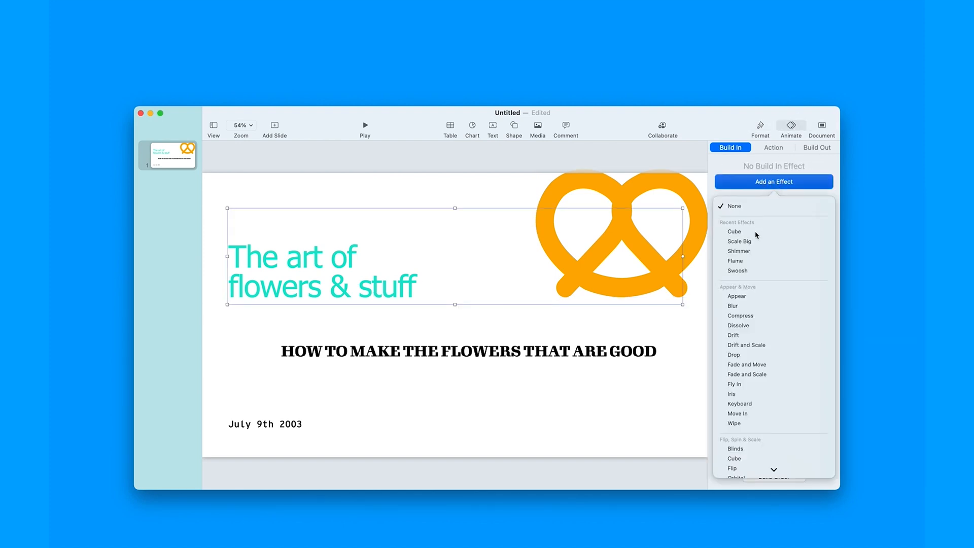
pyautogui.scroll(-5, 800, 376)
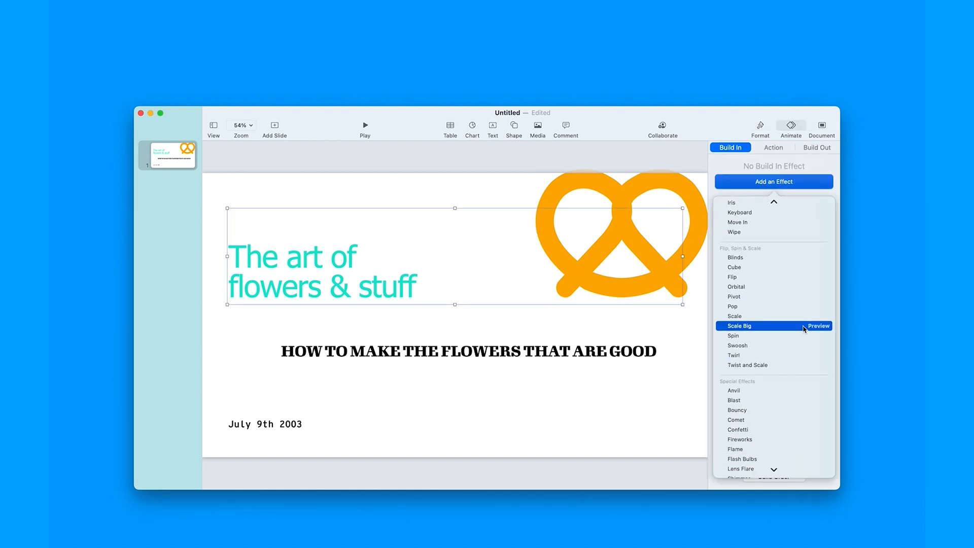
pyautogui.scroll(-3, 805, 328)
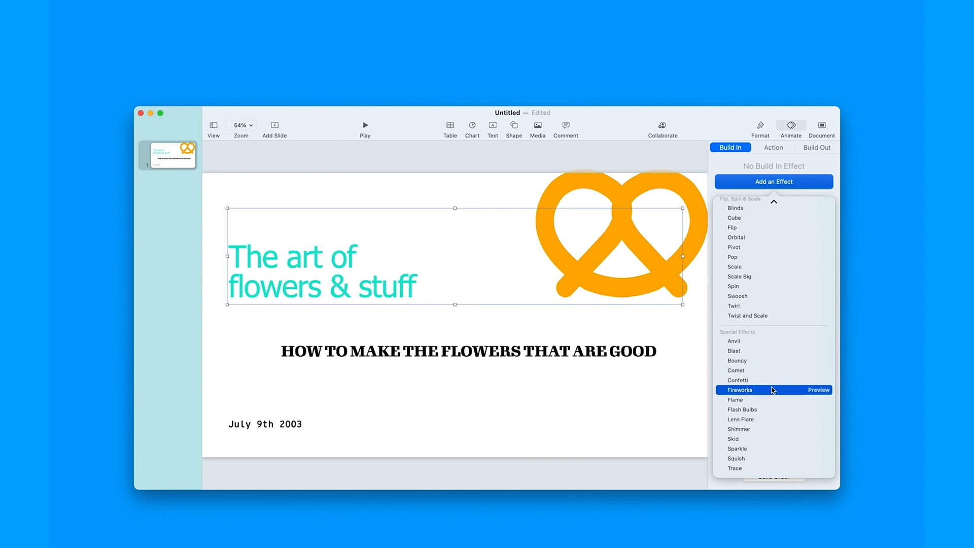
pyautogui.click(759, 411)
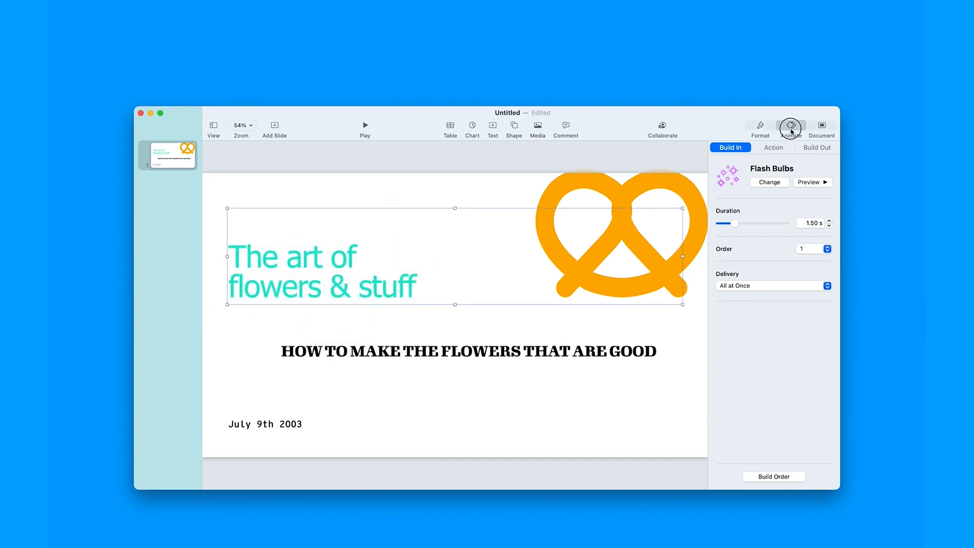
# - View the title's Action and Build Out animation options
pyautogui.click(790, 127)
pyautogui.click(791, 129)
pyautogui.click(774, 149)
pyautogui.click(817, 148)
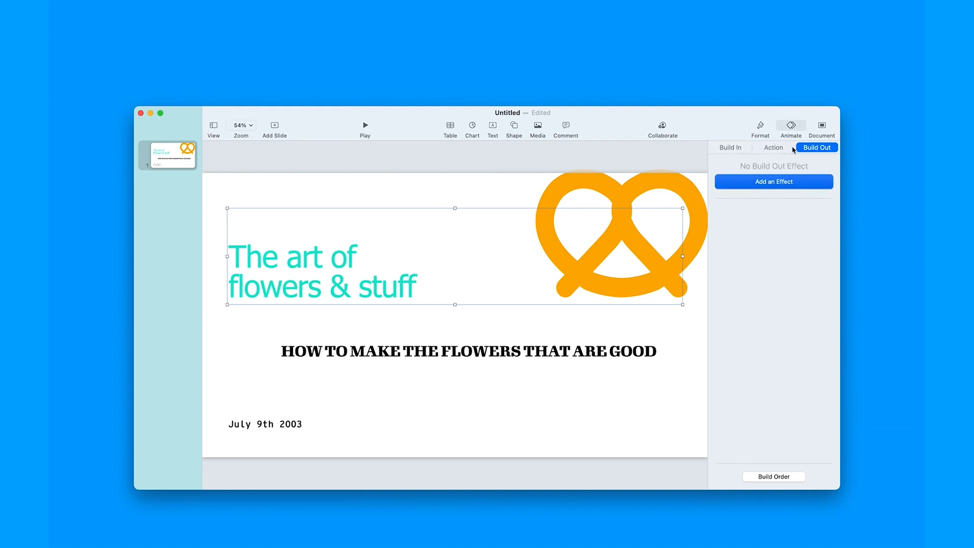
# - Add the Pulse action effect to the title "The art of flowers & stuff"
pyautogui.click(738, 148)
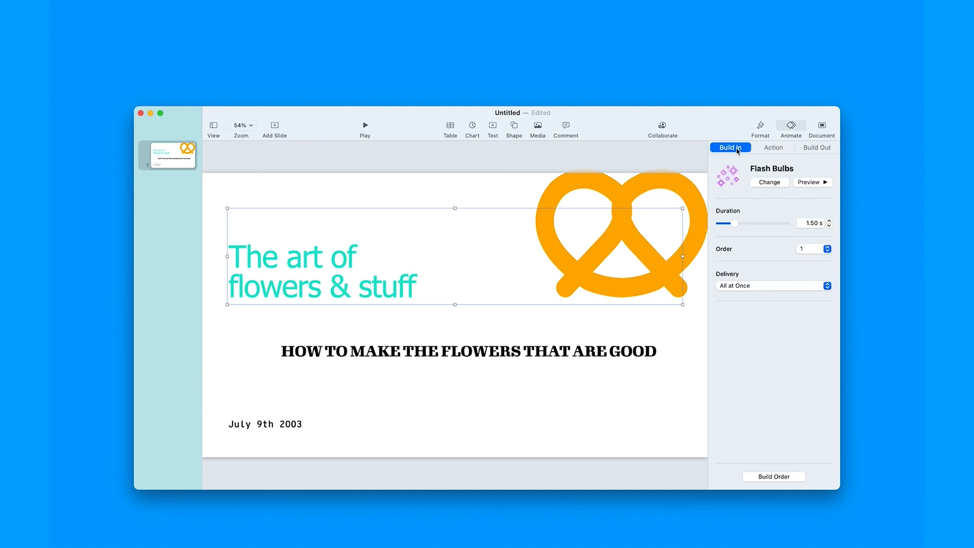
pyautogui.tripleClick(350, 270)
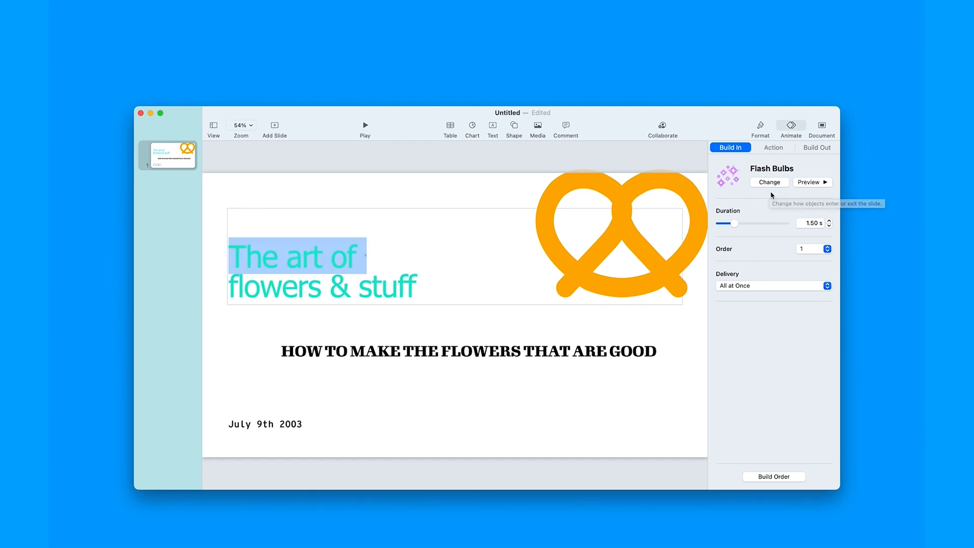
pyautogui.click(773, 150)
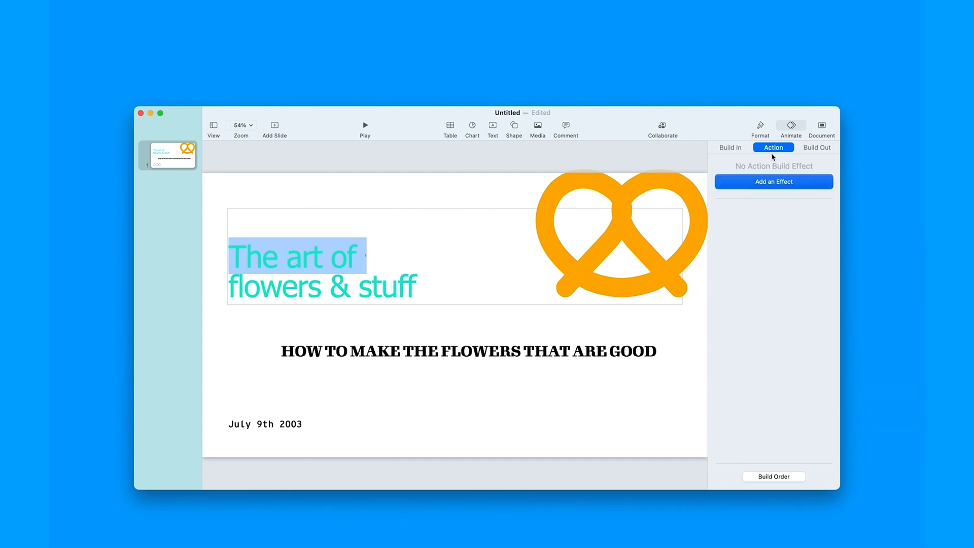
pyautogui.click(775, 182)
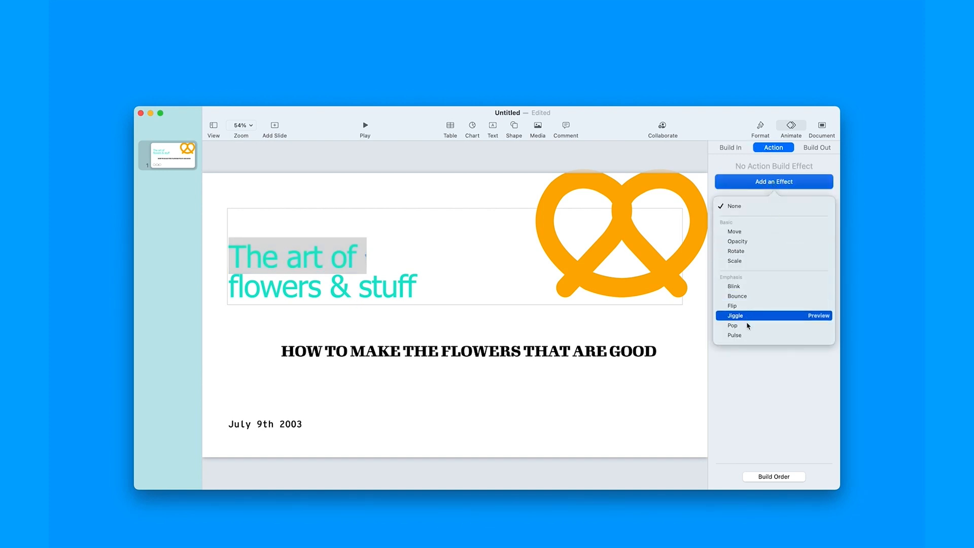
pyautogui.click(750, 335)
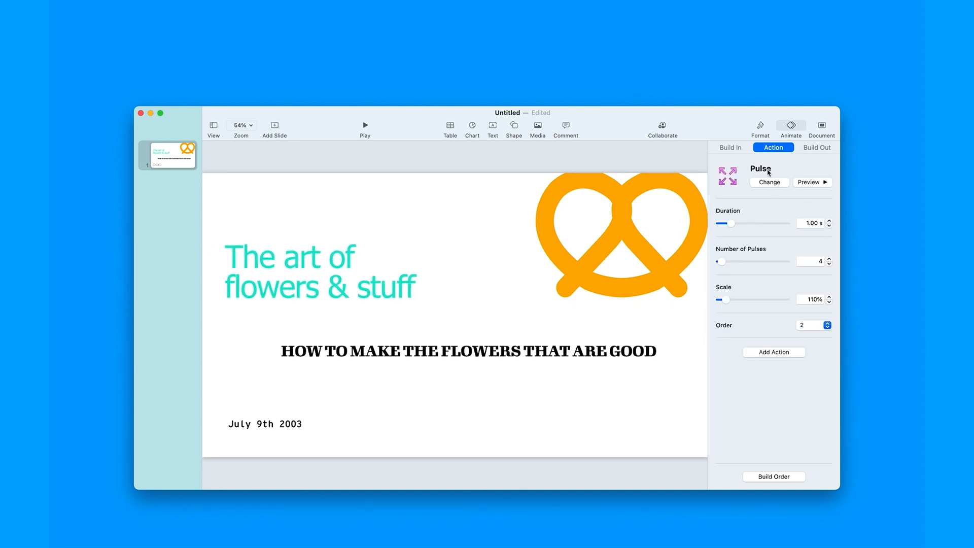
# - Add a Scale action at 150% to the title and move its enlarged end position to the right on the slide
pyautogui.click(772, 351)
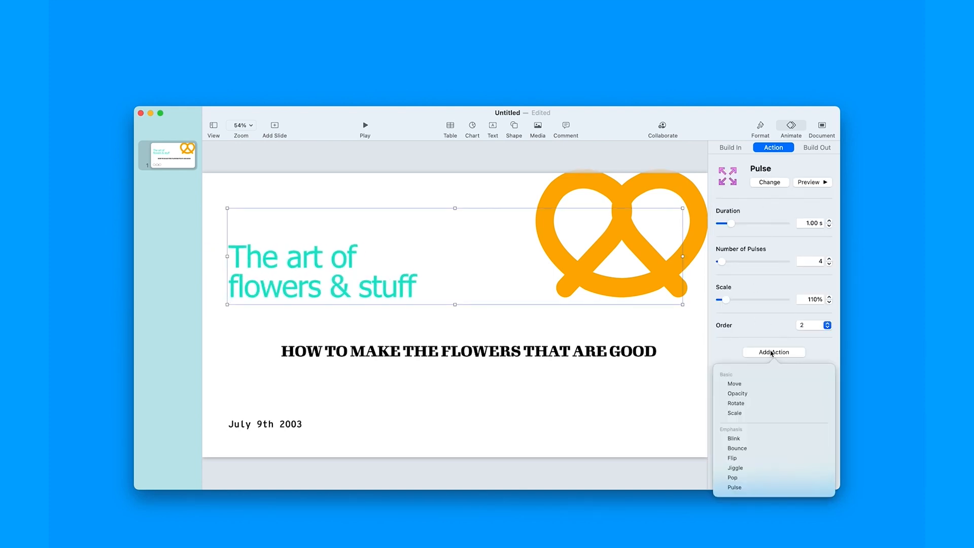
pyautogui.click(766, 415)
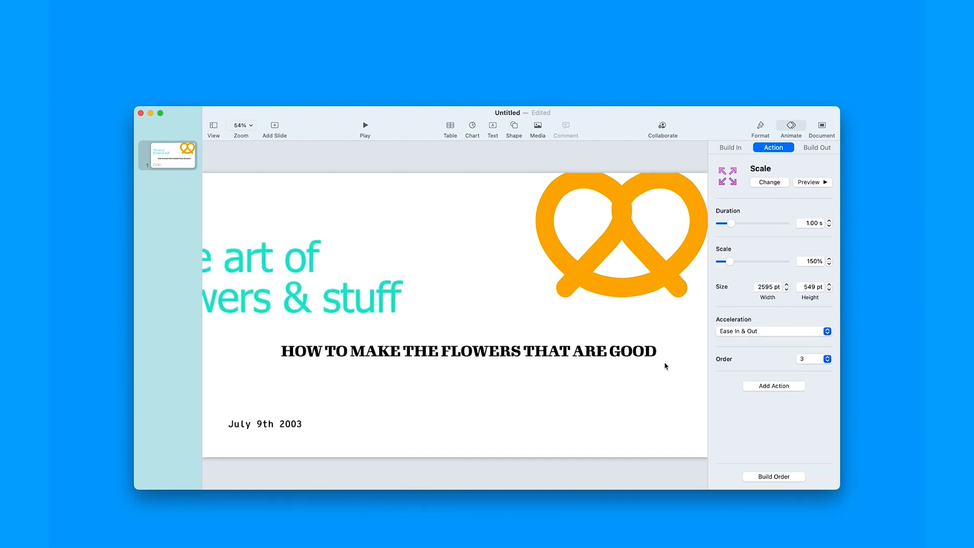
pyautogui.moveTo(367, 318); pyautogui.dragTo(480, 328)
# - Add the Twist and Scale build-out effect to the title
pyautogui.click(814, 148)
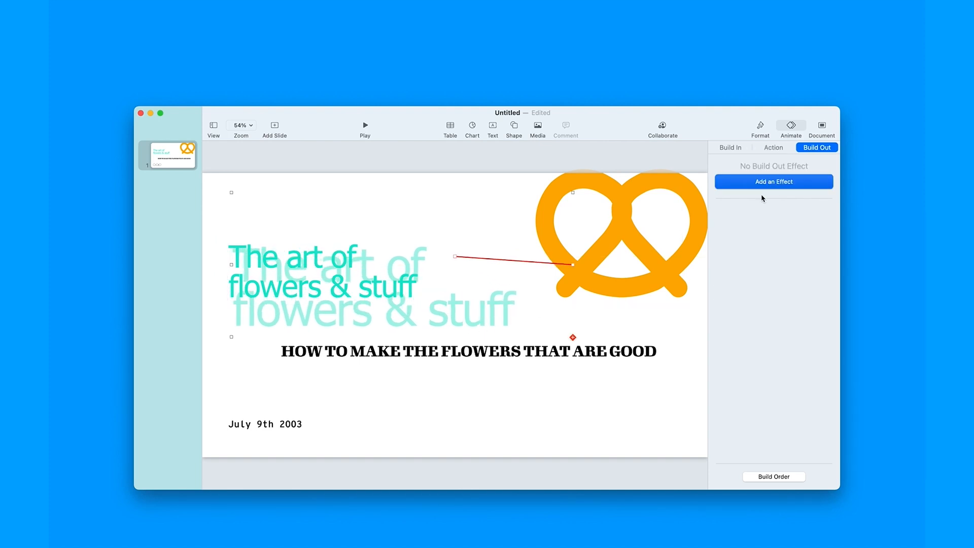
pyautogui.click(763, 188)
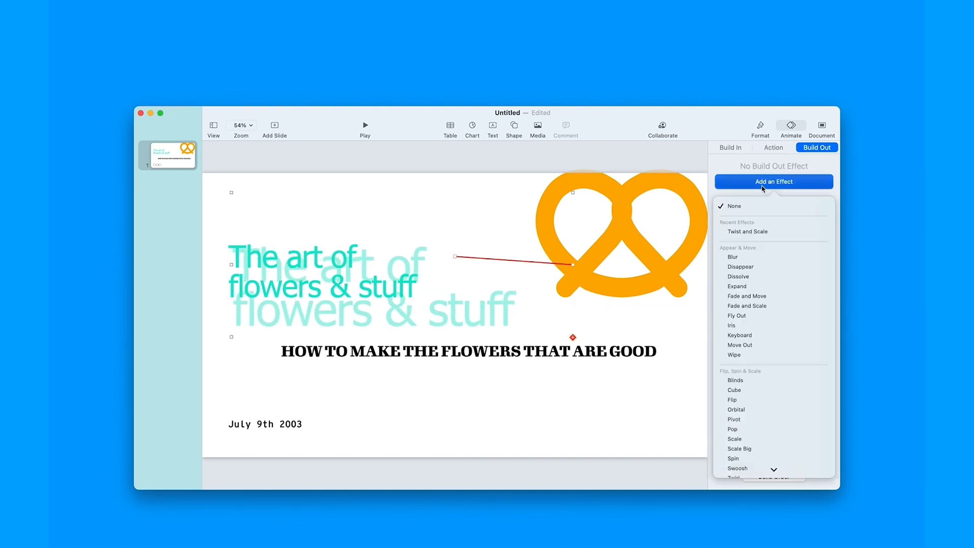
pyautogui.click(754, 229)
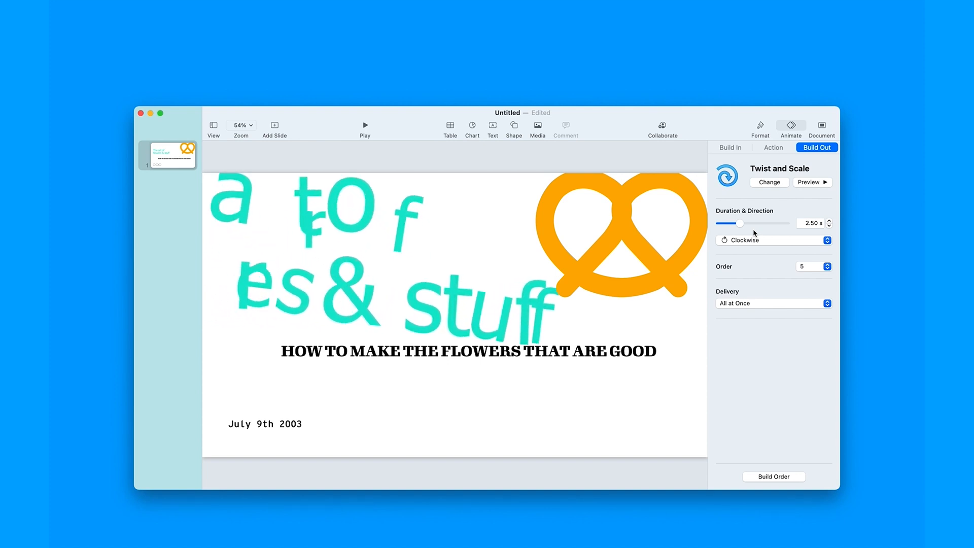
# - Play the slide full screen to preview the title's animations, exit the slideshow, and reselect the title
pyautogui.click(562, 351)
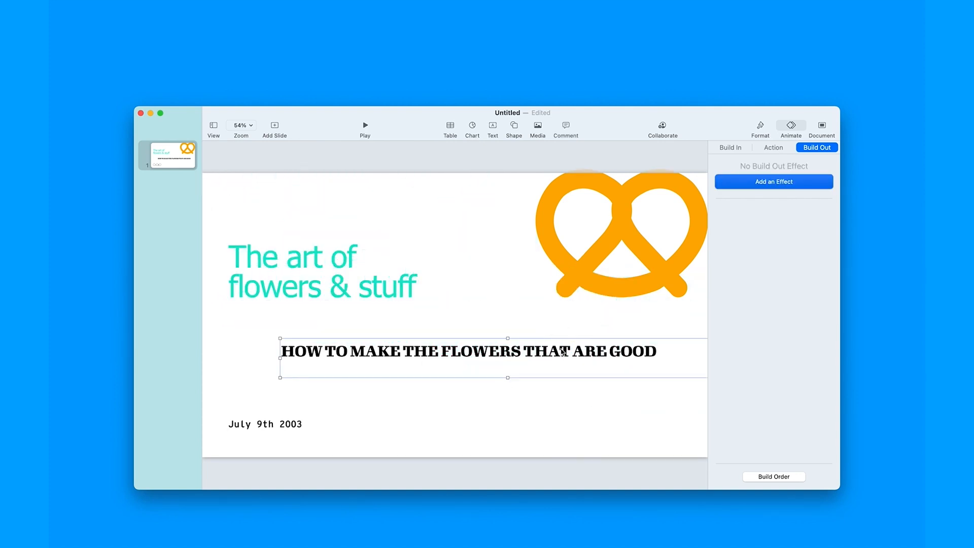
pyautogui.click(355, 126)
pyautogui.click(541, 246)
pyautogui.click(496, 215)
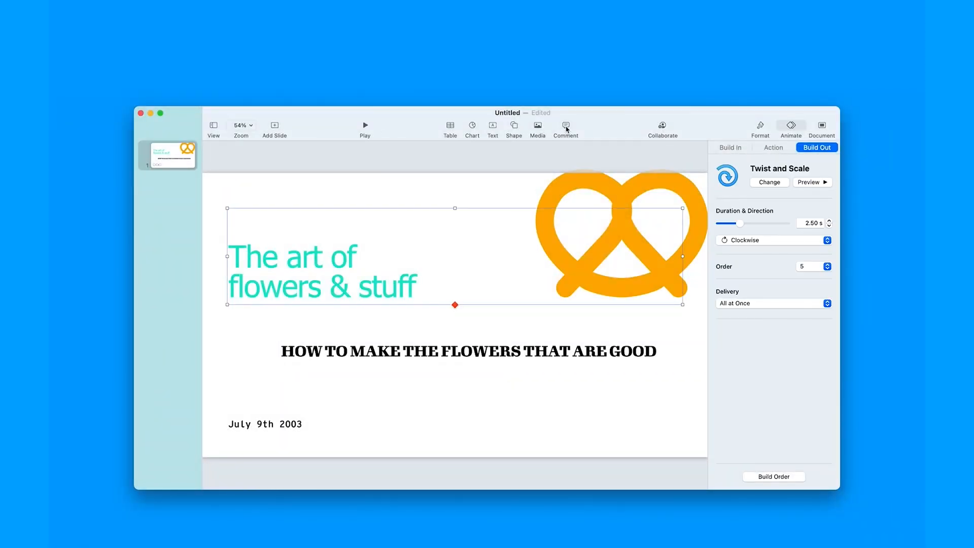
# - Add the comment "Make pretzel a floor" to the orange pretzel shape
pyautogui.click(579, 192)
pyautogui.click(567, 127)
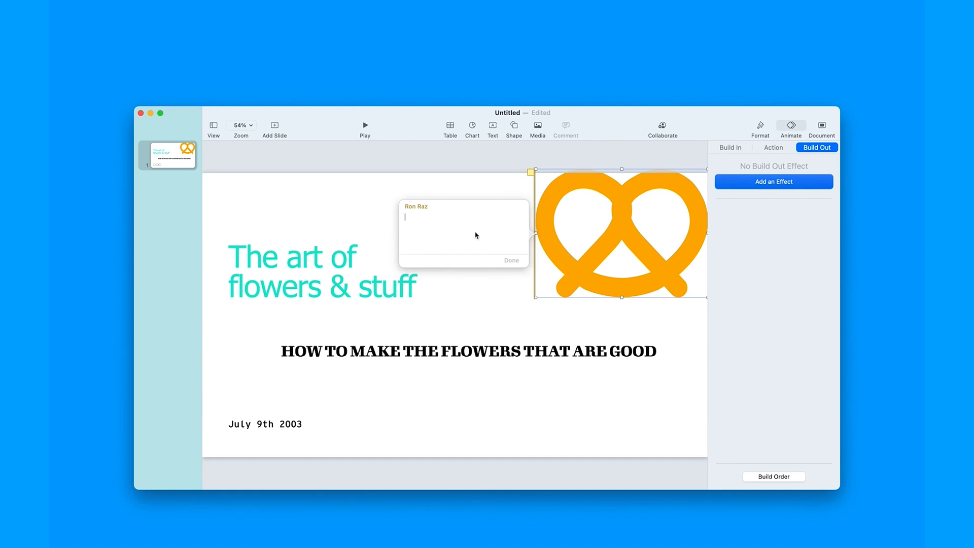
pyautogui.write('Make pretzel a floow')
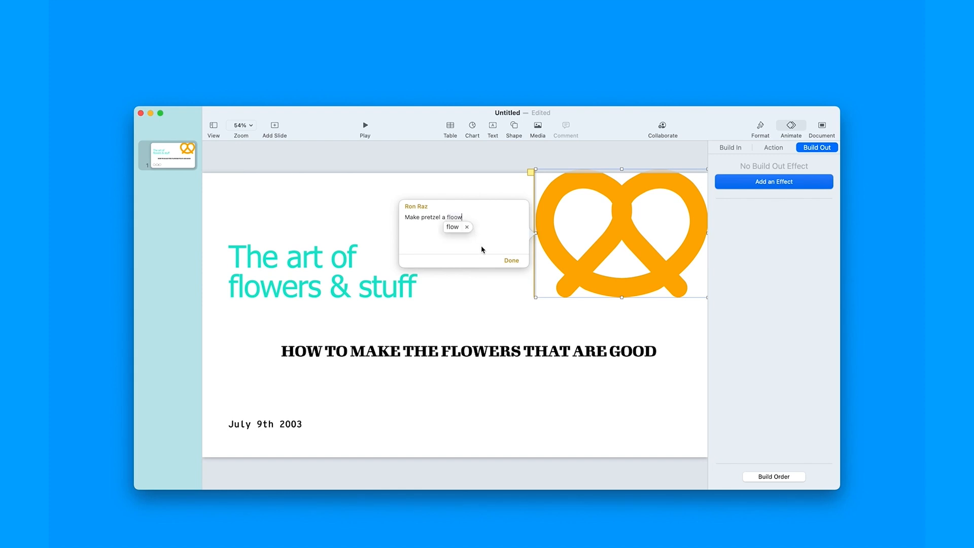
pyautogui.press('BackSpace')
pyautogui.write('r')
pyautogui.click(509, 260)
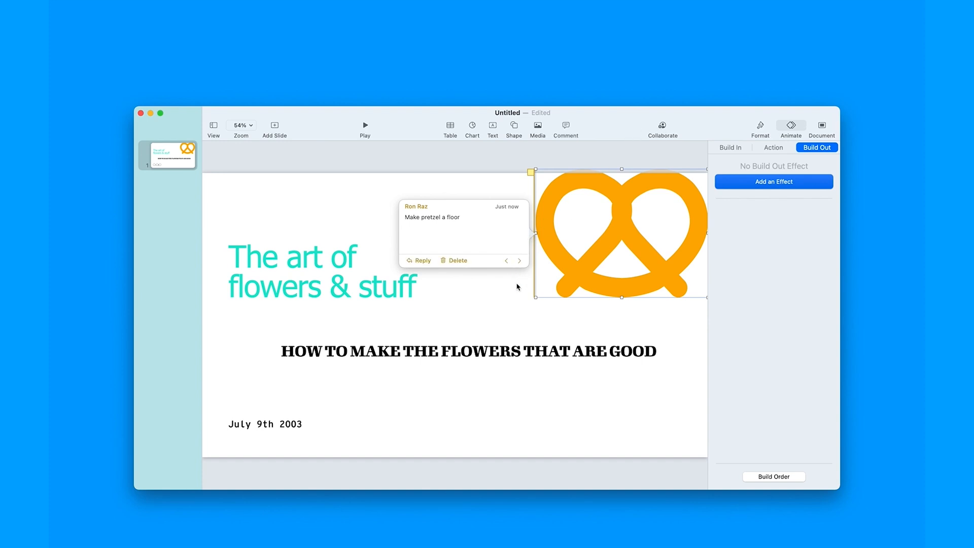
# - Reopen the pretzel's comment from its marker and post the reply "Did you mean flower be floor?"
pyautogui.click(519, 285)
pyautogui.click(549, 190)
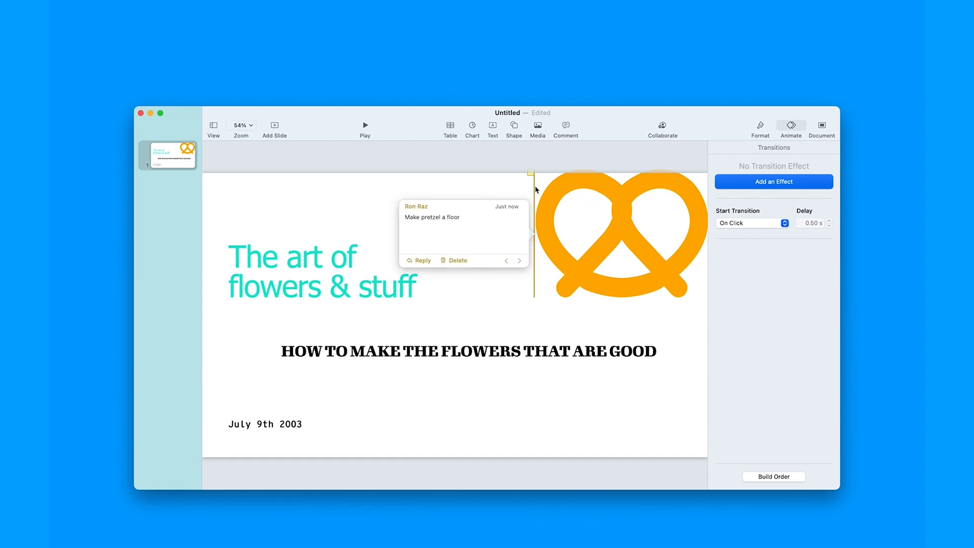
pyautogui.click(531, 173)
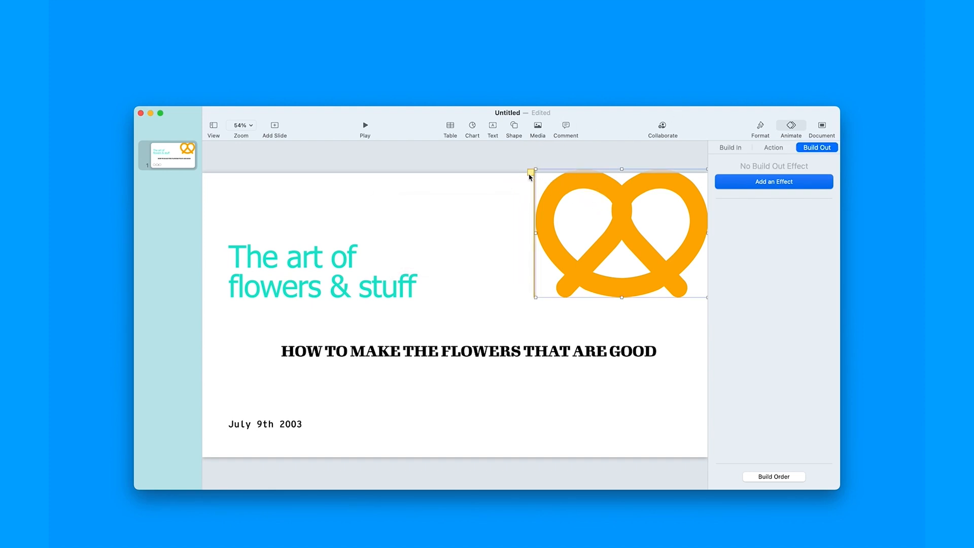
pyautogui.click(423, 260)
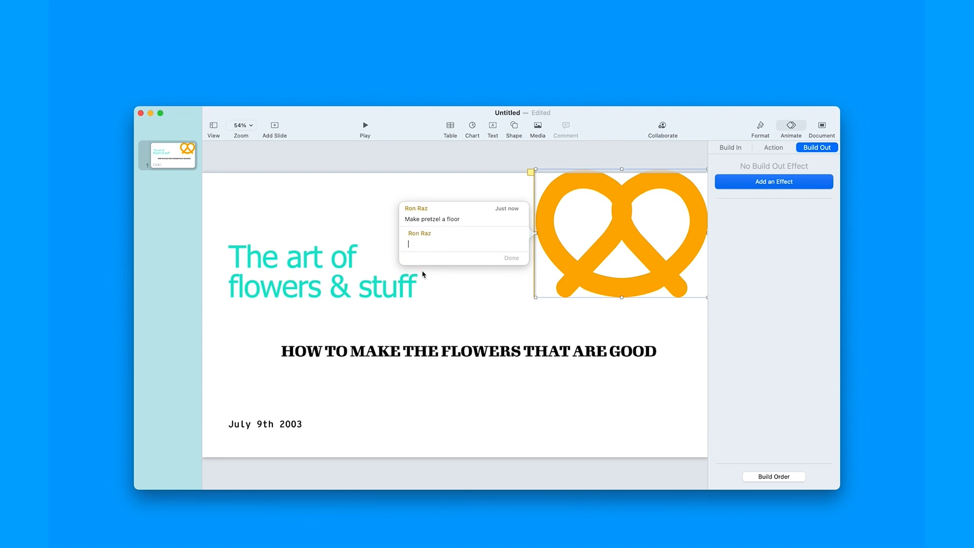
pyautogui.write('Did you mean flower be flowr')
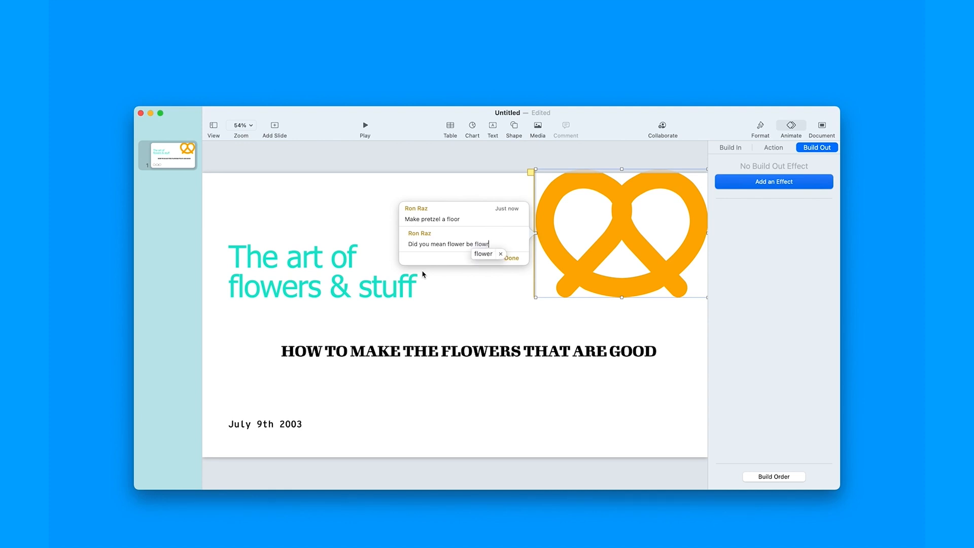
pyautogui.press('BackSpace')
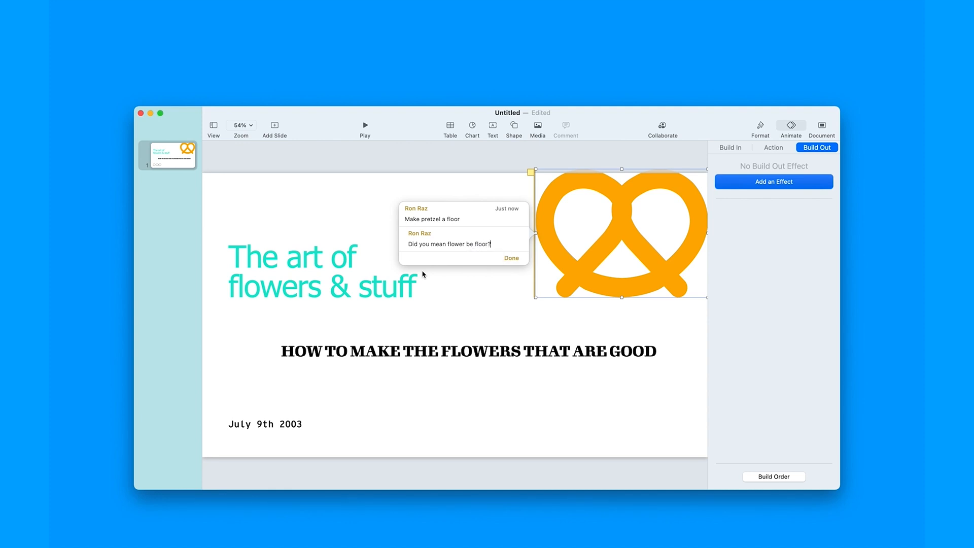
pyautogui.press('Return')
pyautogui.click(512, 262)
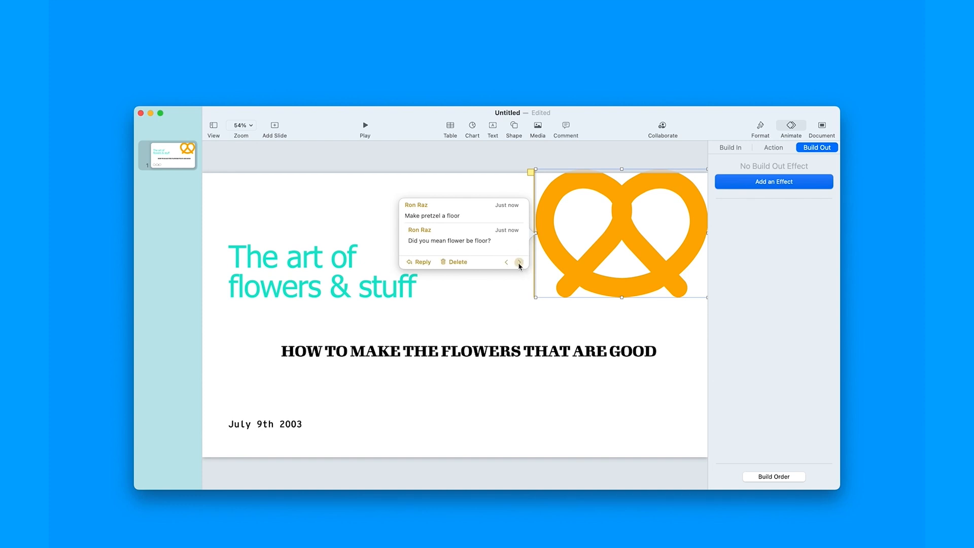
# - Post a second reply "Yes ):" in the pretzel's comment thread and close the thread
pyautogui.click(421, 261)
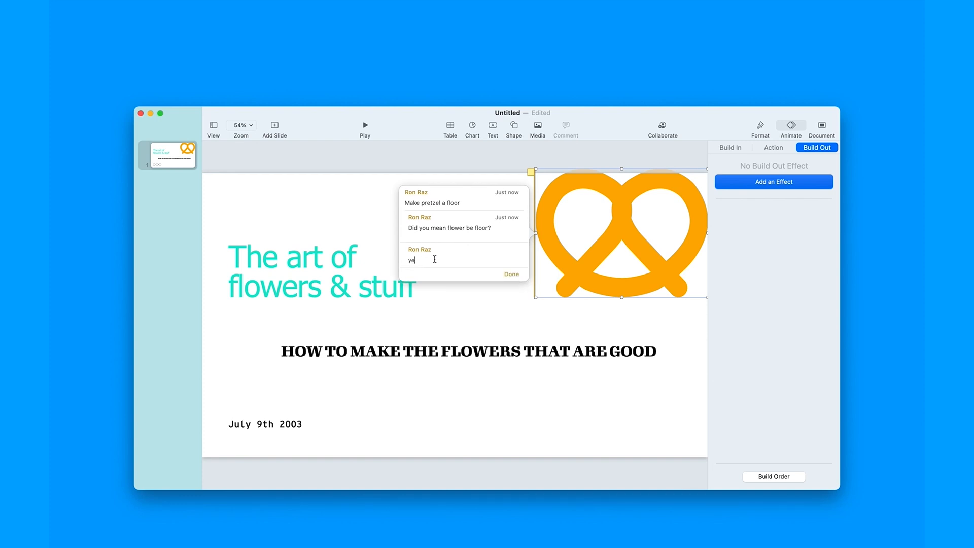
pyautogui.write('yes')
pyautogui.click(512, 274)
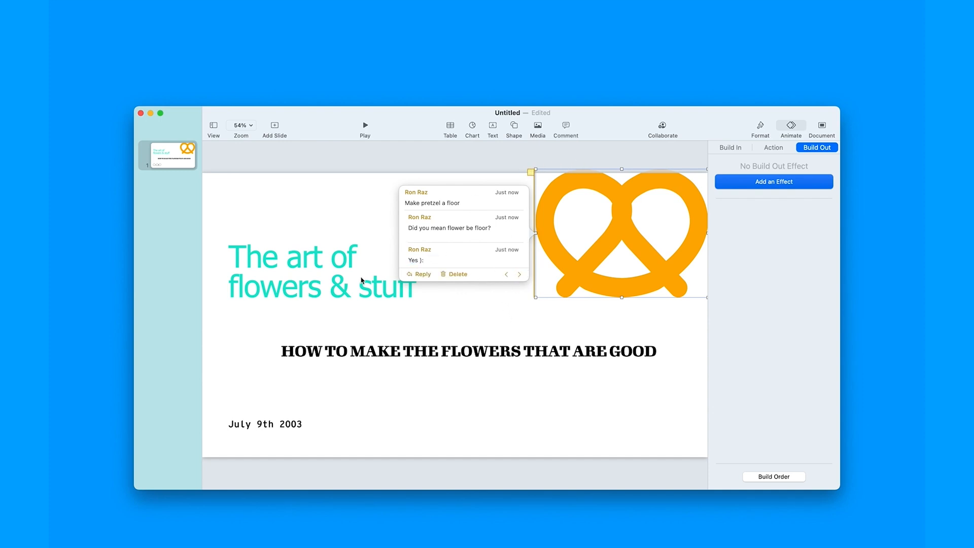
pyautogui.click(357, 331)
pyautogui.click(366, 365)
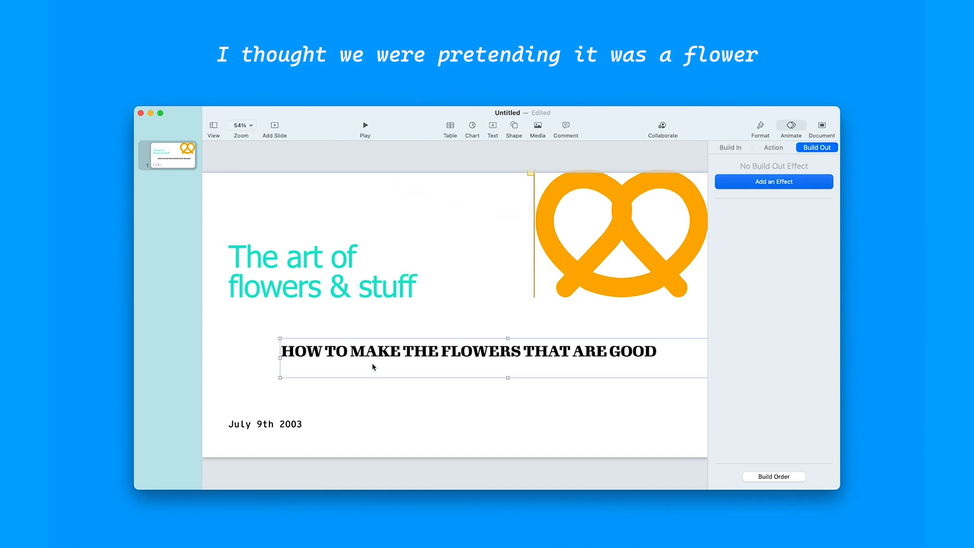
# - Duplicate the title slide directly below the original as slide 2
pyautogui.click(377, 400)
pyautogui.click(173, 168)
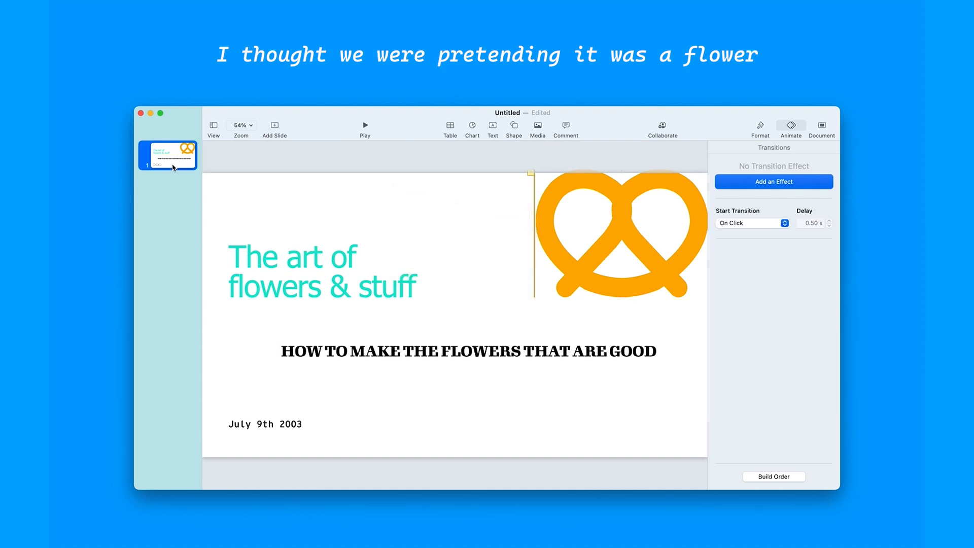
pyautogui.moveTo(173, 167); pyautogui.dragTo(173, 207)
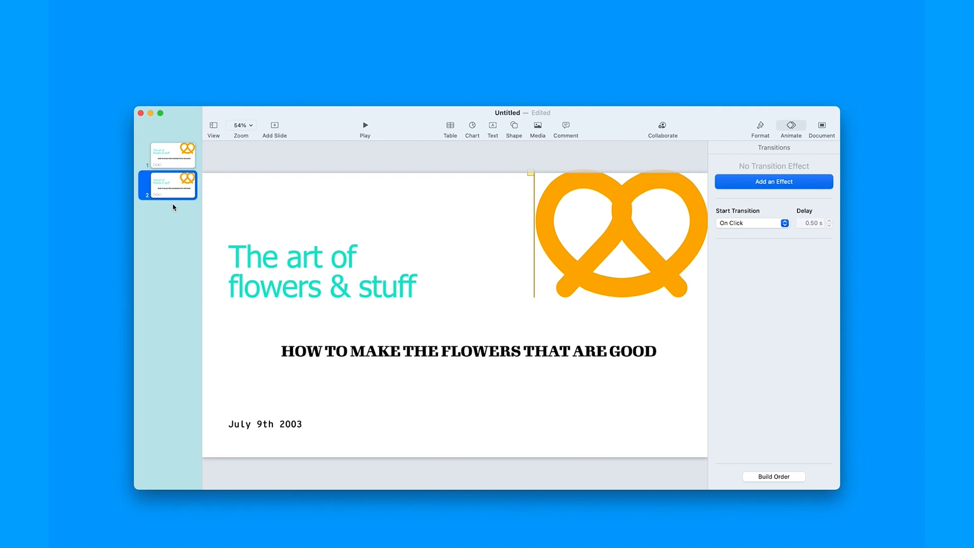
# - On slide 2, move the title to the lower middle, the subtitle up and left, and the pretzel to the lower-right corner
pyautogui.click(319, 281)
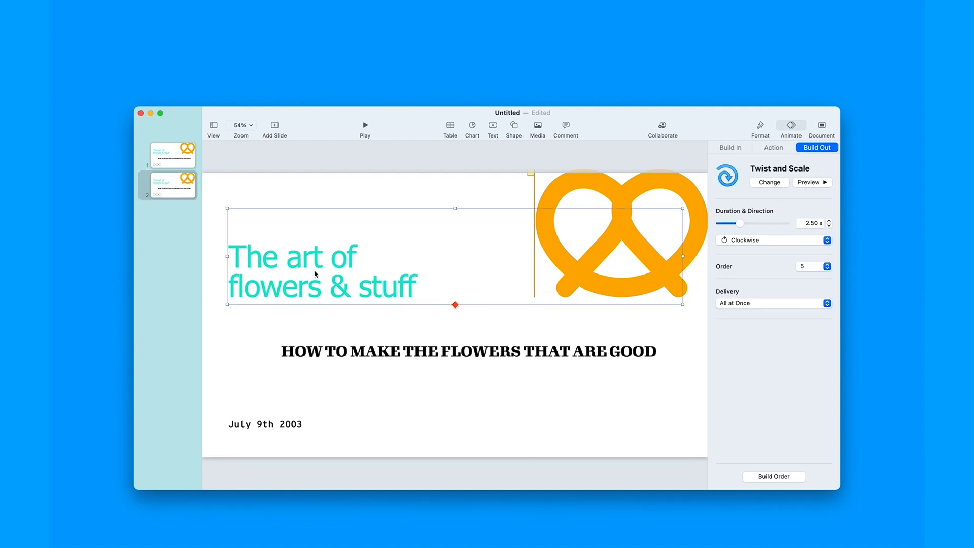
pyautogui.moveTo(314, 274); pyautogui.dragTo(459, 399)
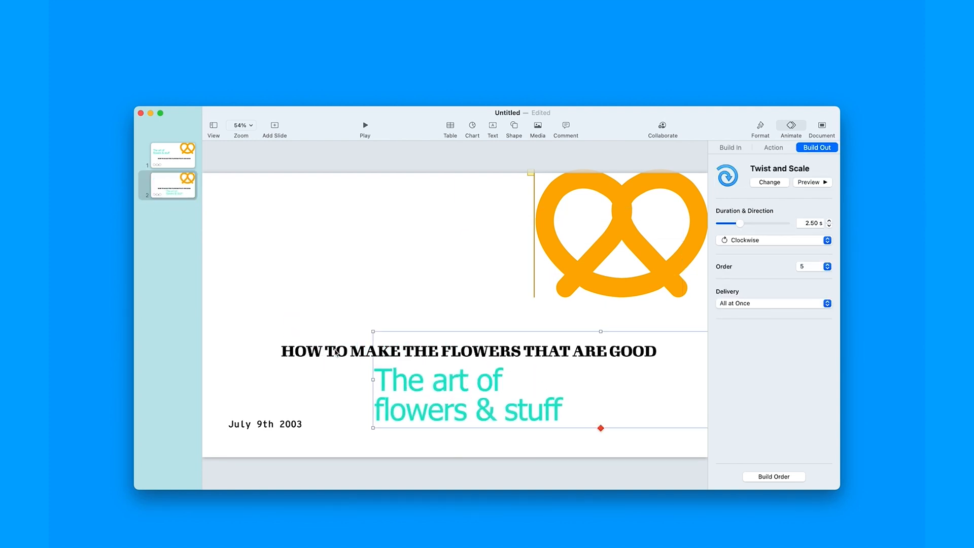
pyautogui.moveTo(336, 352); pyautogui.dragTo(271, 316)
pyautogui.click(590, 263)
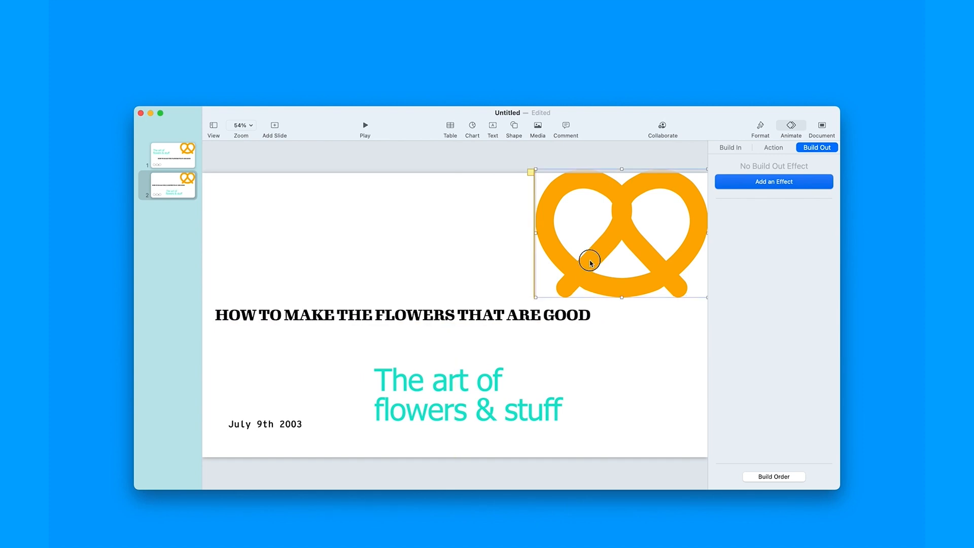
pyautogui.moveTo(590, 263); pyautogui.dragTo(635, 410)
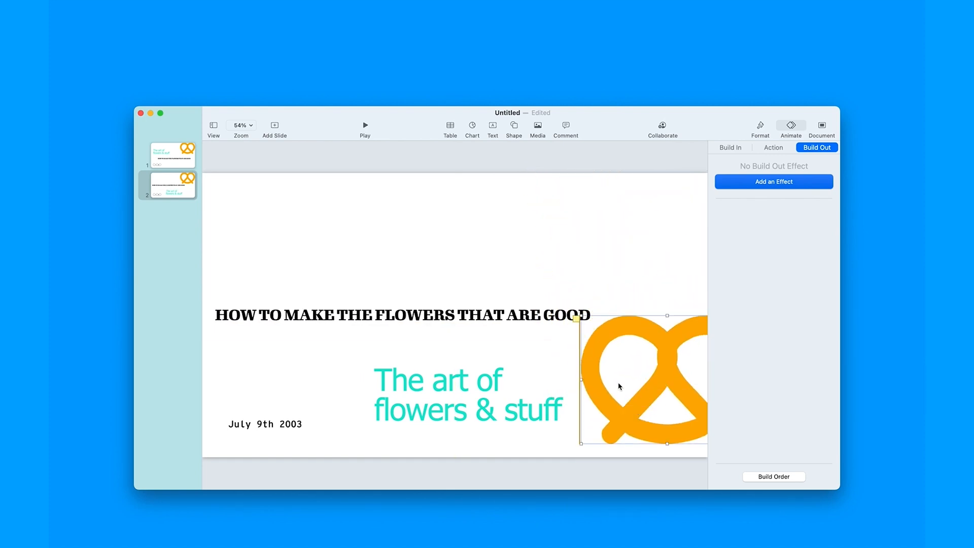
# - Apply the Magic Move transition to slide 1, play the slideshow to preview it, and exit
pyautogui.click(158, 153)
pyautogui.click(769, 182)
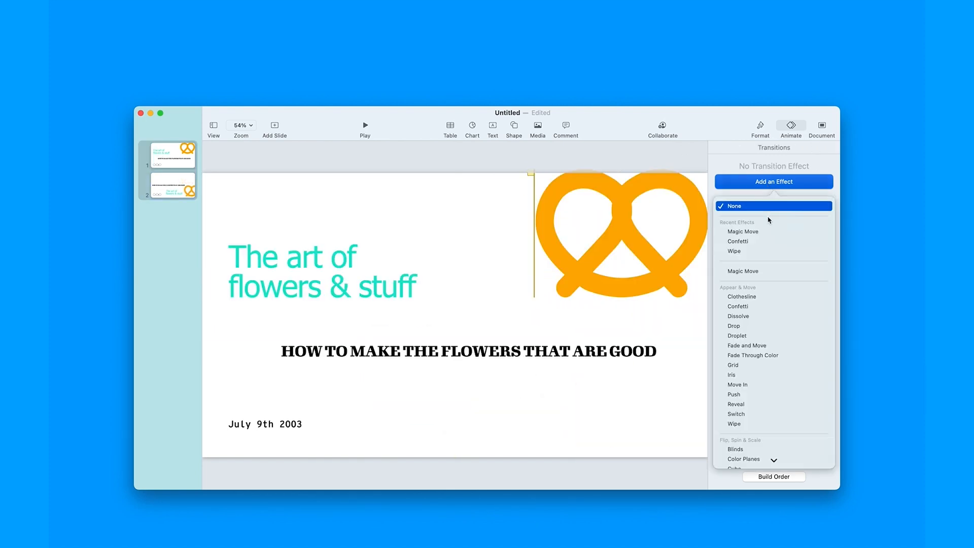
pyautogui.click(765, 228)
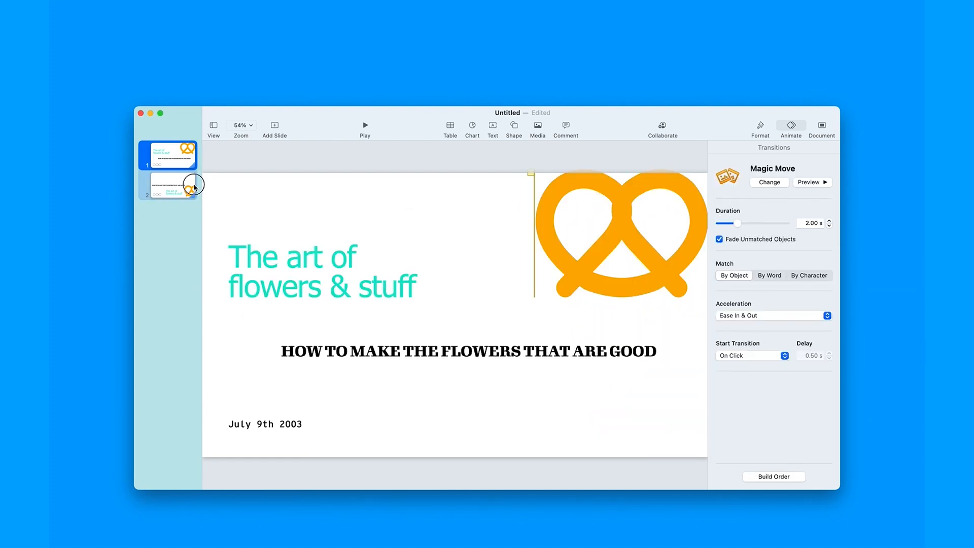
pyautogui.click(365, 127)
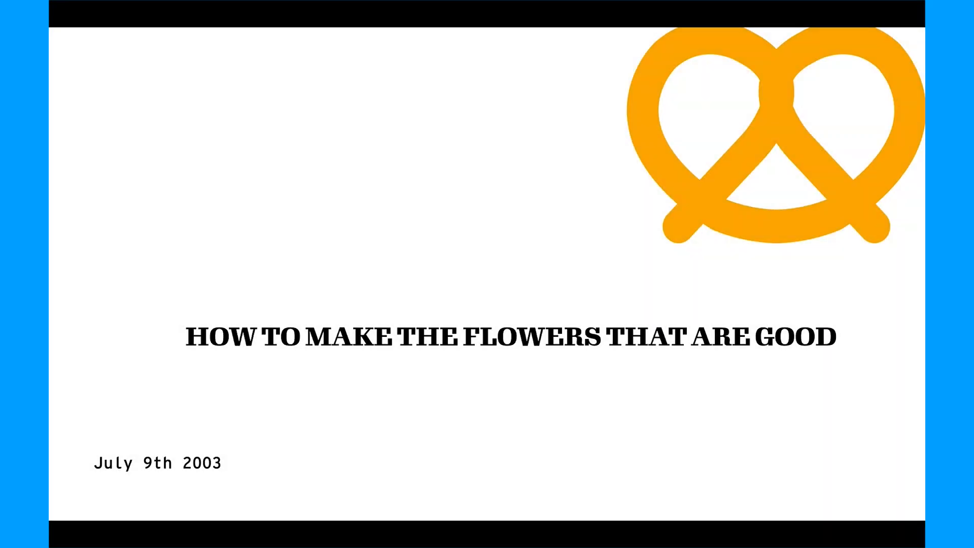
pyautogui.press('Escape')
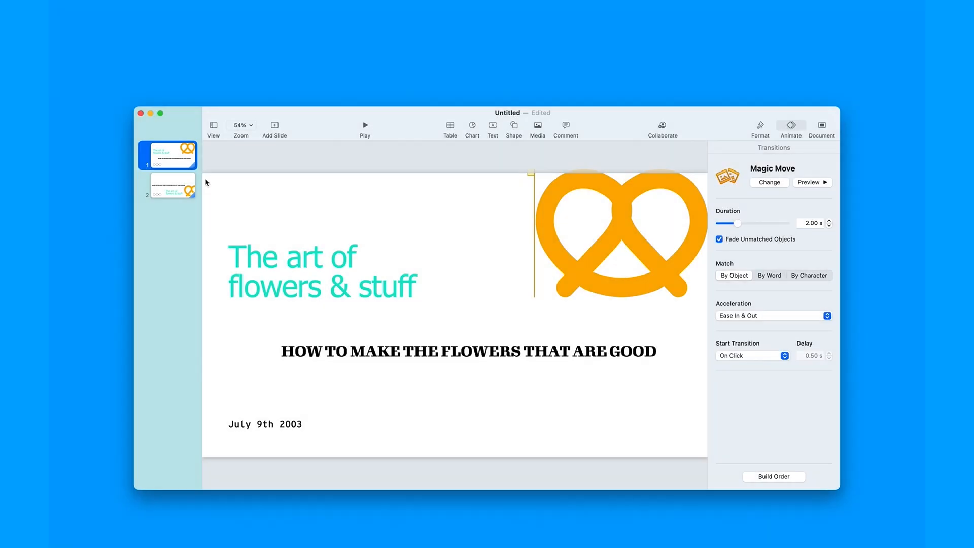
# - Remove the Flash Bulbs build-in effect from slide 2's title
pyautogui.click(192, 194)
pyautogui.click(394, 378)
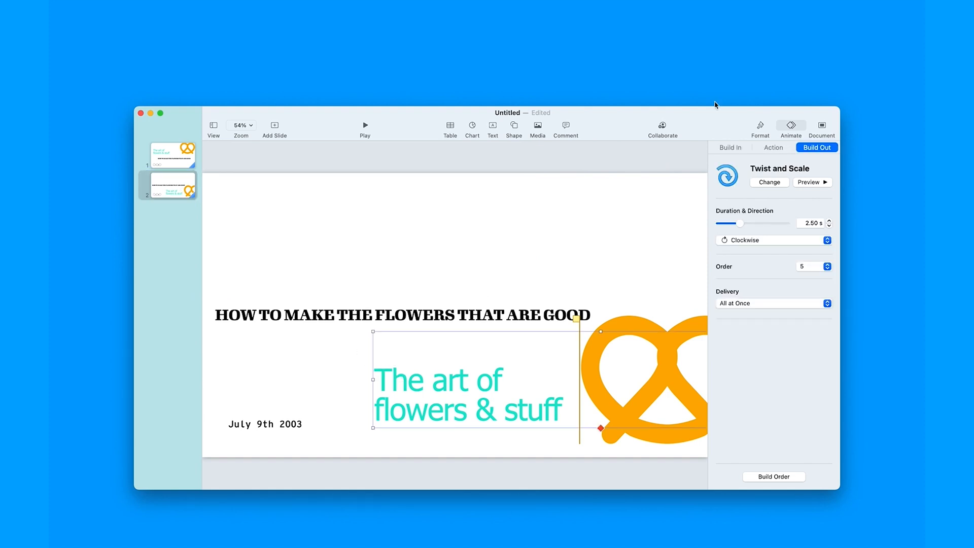
pyautogui.click(735, 147)
pyautogui.click(769, 182)
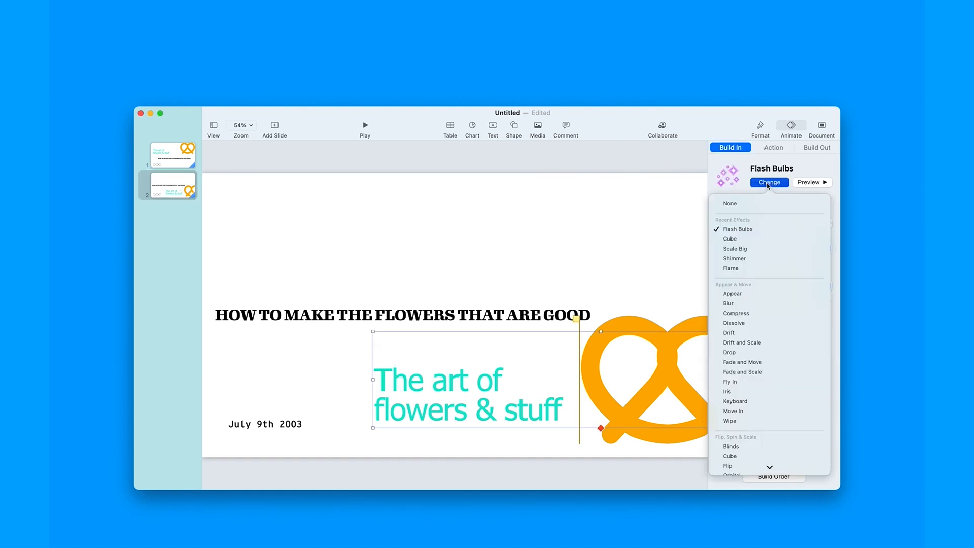
pyautogui.click(748, 204)
# - Play the slideshow from slide 1 to preview the Magic Move transition and exit
pyautogui.click(195, 178)
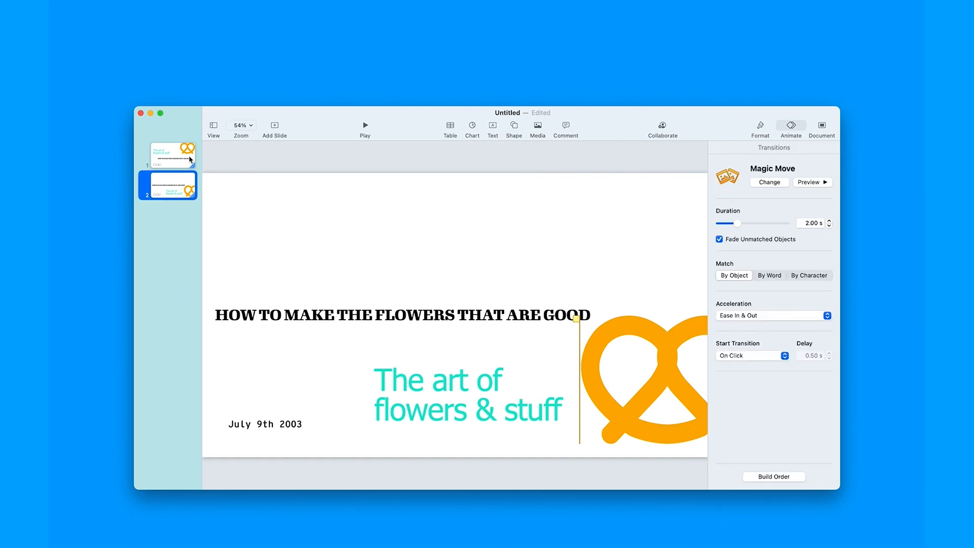
pyautogui.click(191, 160)
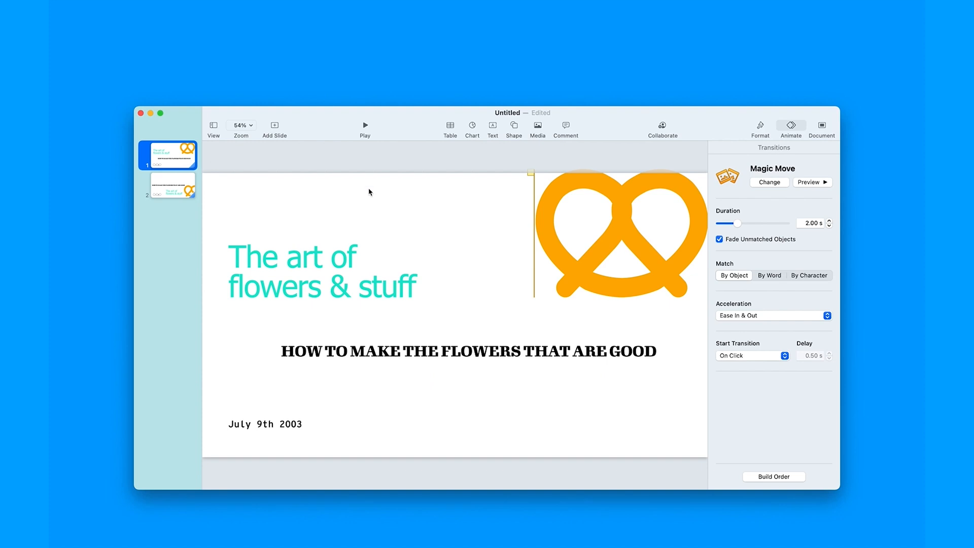
pyautogui.click(366, 134)
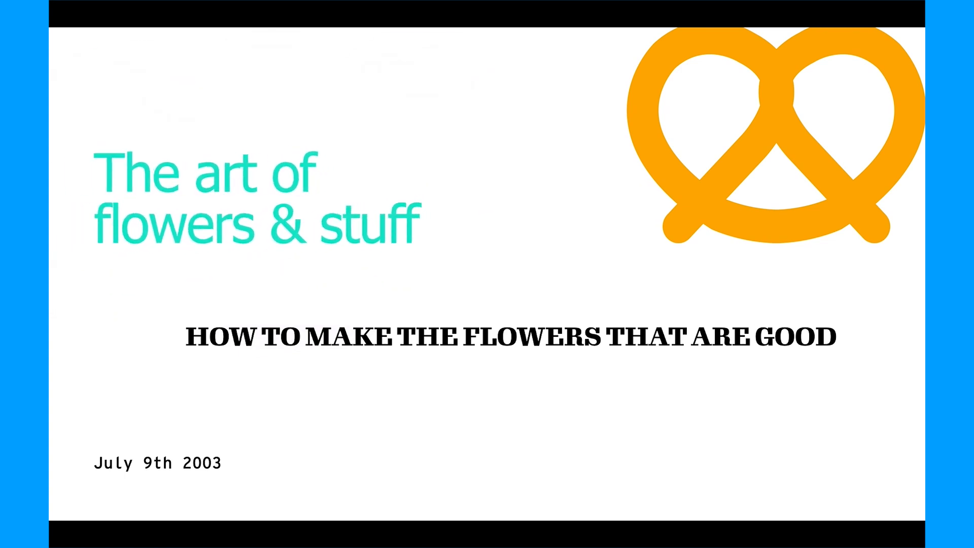
pyautogui.press('Escape')
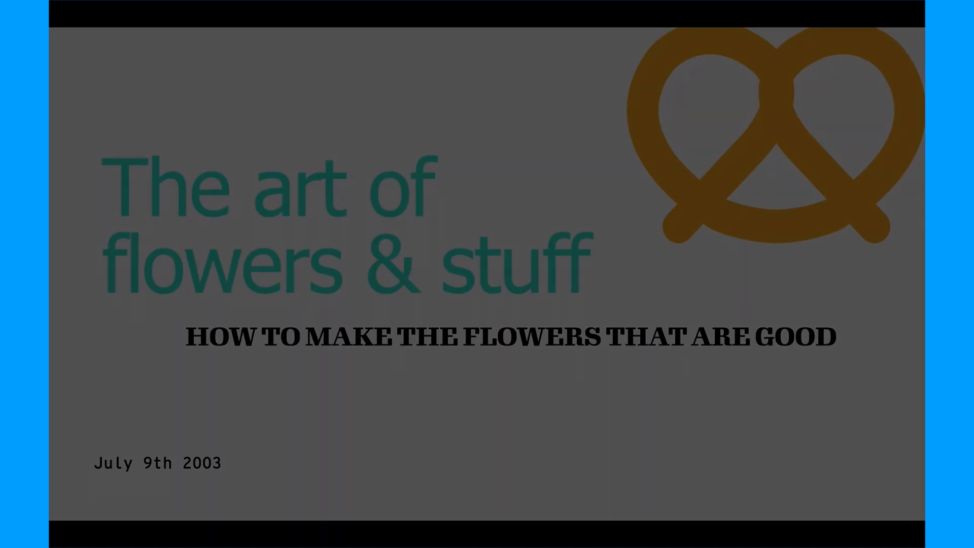
# - Remove the build-out effect from slide 1's title, play the slideshow to check the transition, and exit
pyautogui.click(256, 269)
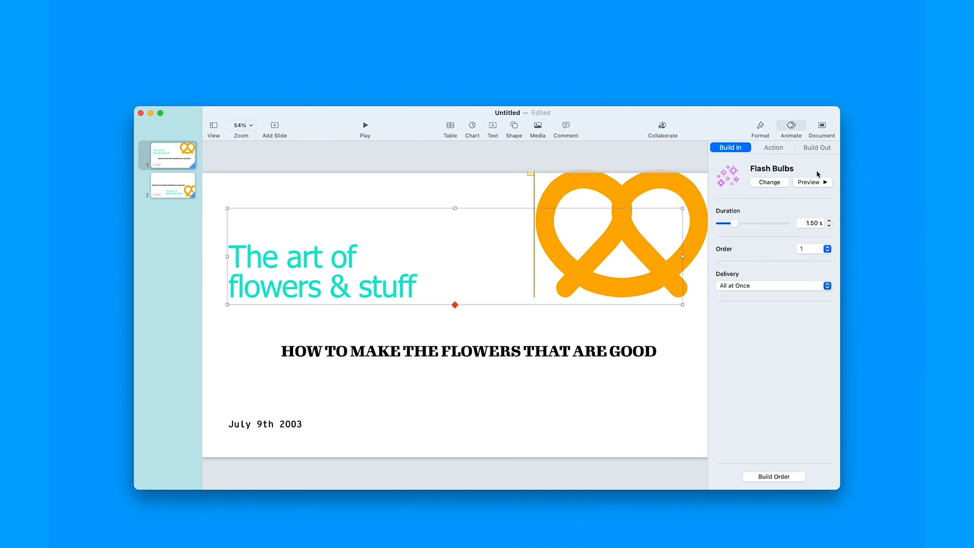
pyautogui.click(817, 147)
pyautogui.click(770, 182)
pyautogui.click(736, 201)
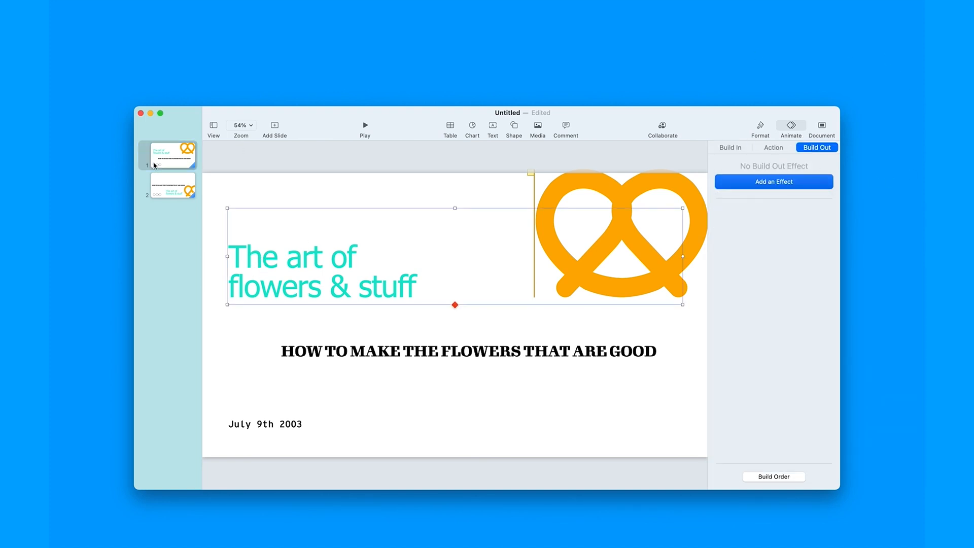
pyautogui.click(365, 125)
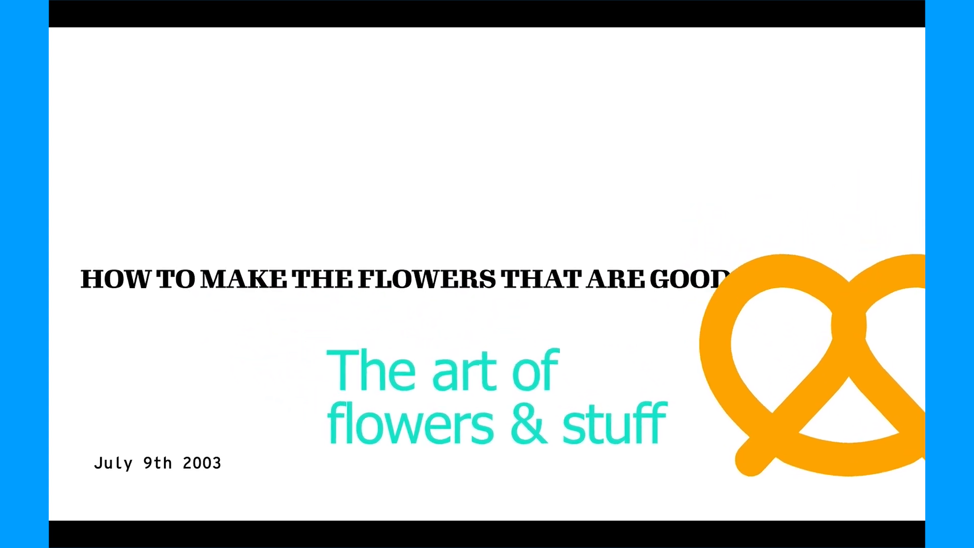
pyautogui.press('Escape')
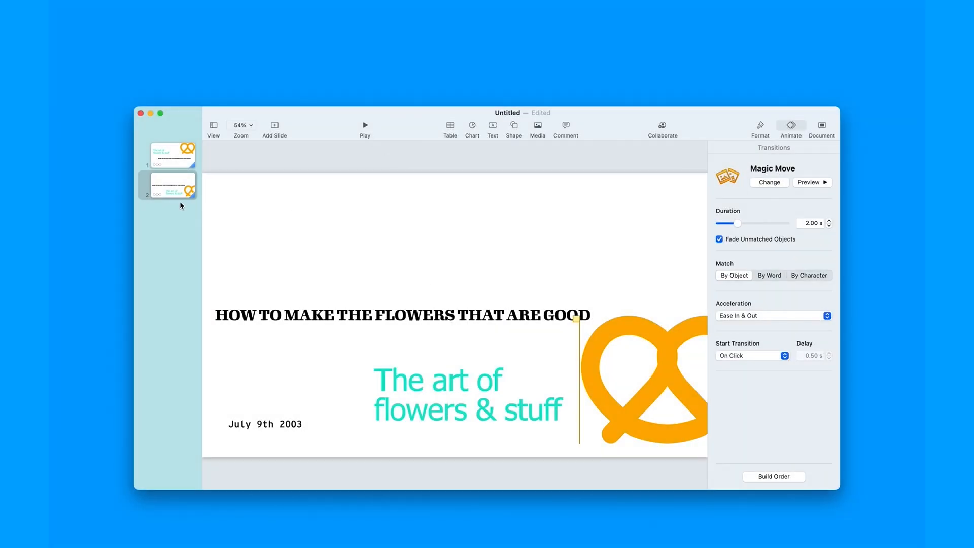
# - Duplicate slide 2 below itself as slide 3 and set the new slide's title font to Publico Headline
pyautogui.keyDown('alt'); pyautogui.moveTo(170, 184); pyautogui.dragTo(172, 233); pyautogui.keyUp('alt')
pyautogui.click(462, 397)
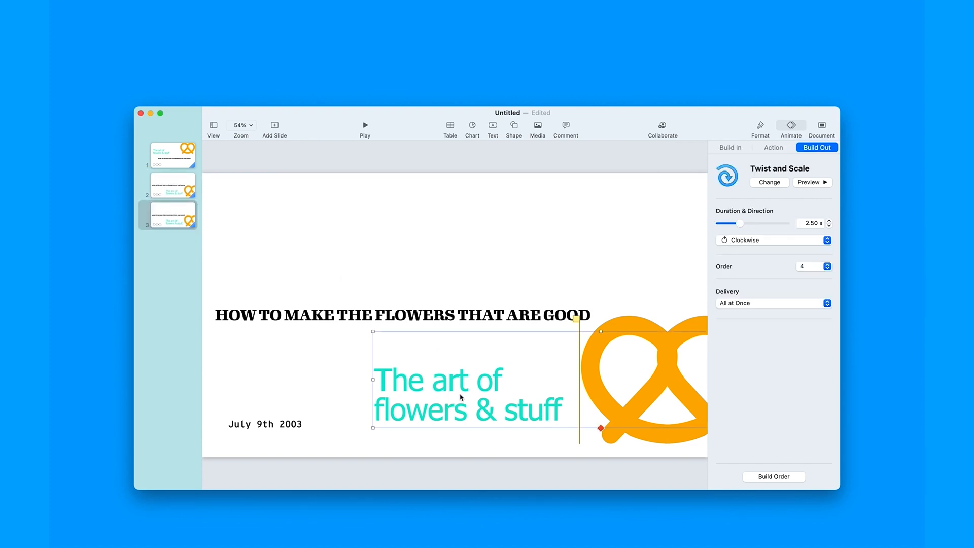
pyautogui.click(767, 130)
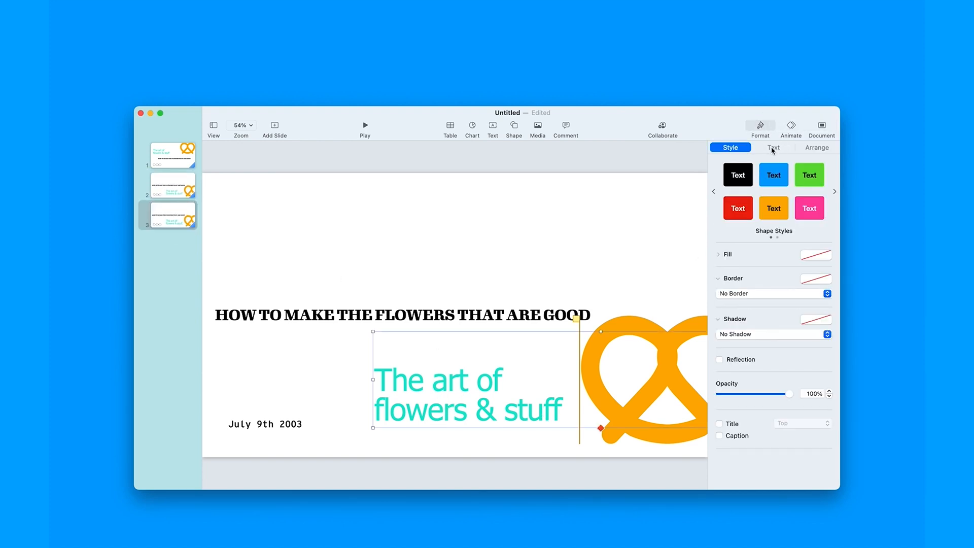
pyautogui.click(773, 147)
pyautogui.click(763, 244)
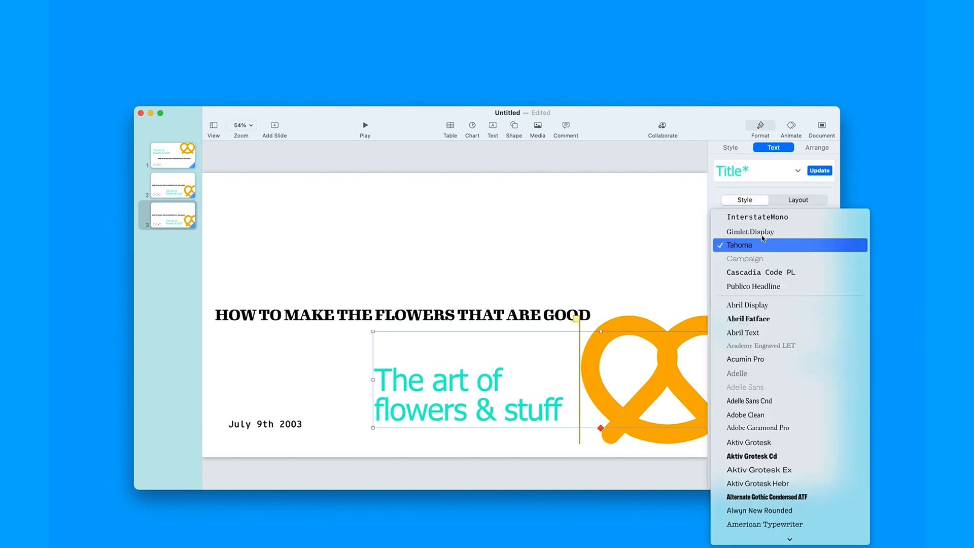
pyautogui.click(766, 286)
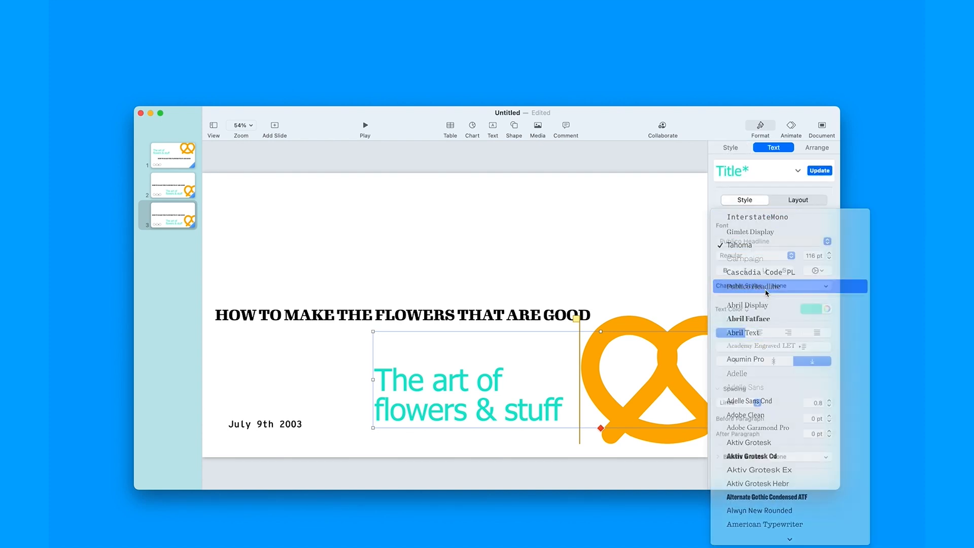
# - Preview the slideshow from slide 1 and remove the Twist and Scale build-out effect from slide 2's title
pyautogui.click(171, 166)
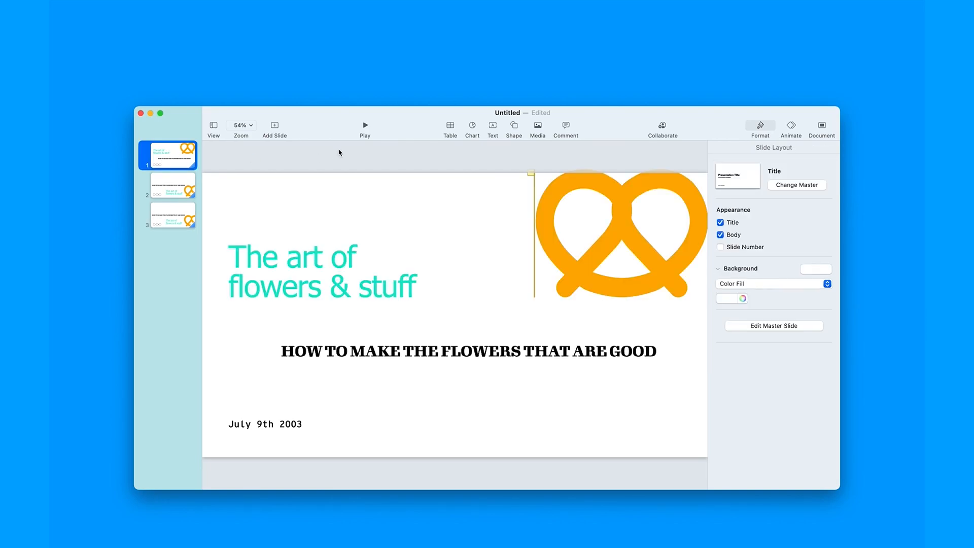
pyautogui.click(366, 127)
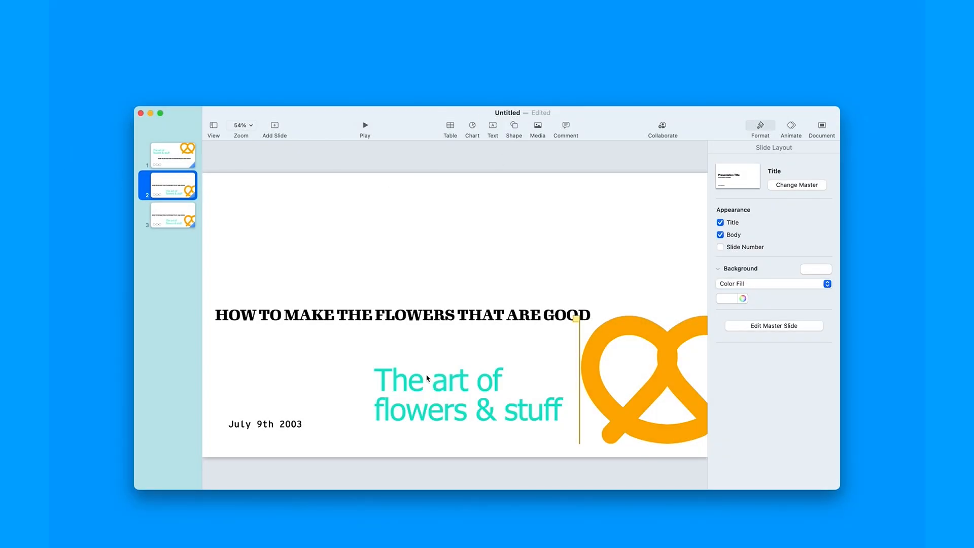
pyautogui.click(440, 382)
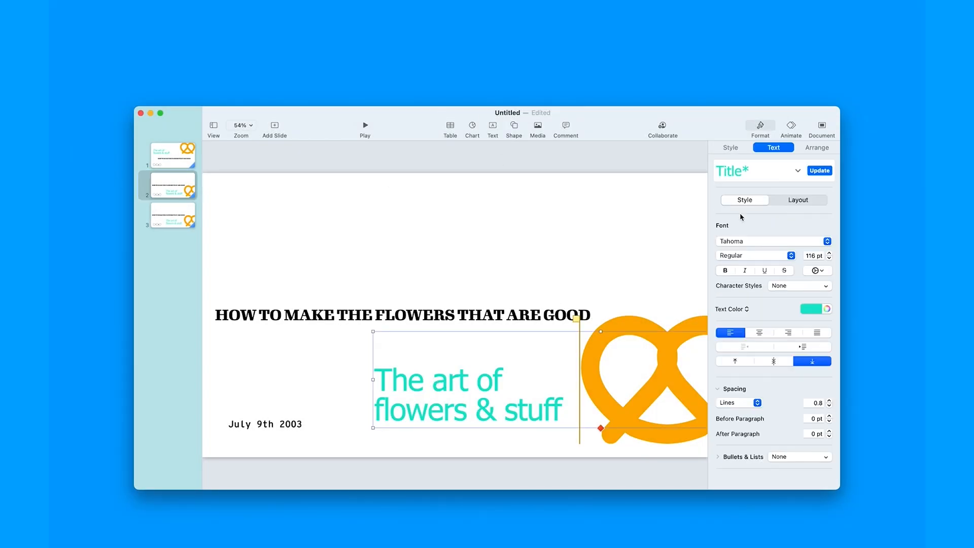
pyautogui.click(811, 148)
pyautogui.click(784, 126)
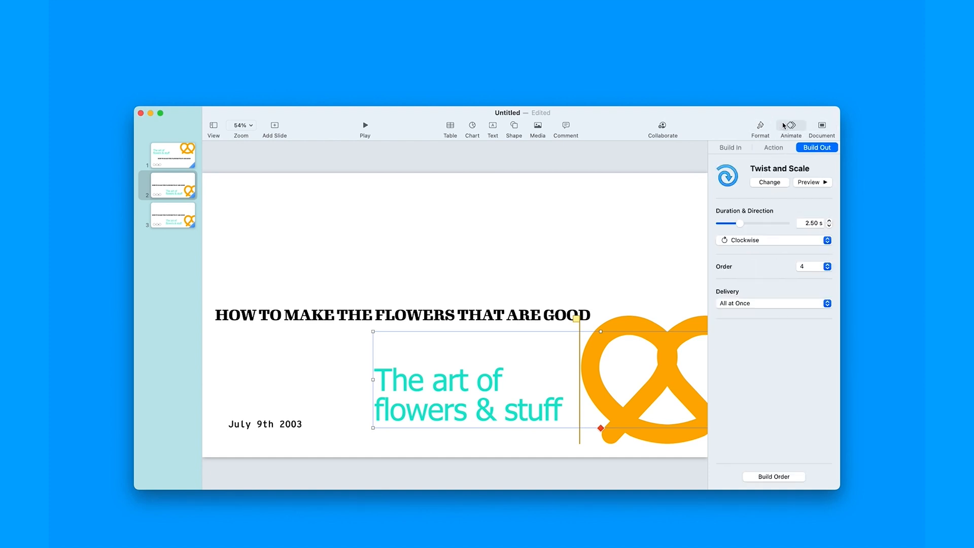
pyautogui.click(760, 183)
pyautogui.click(759, 204)
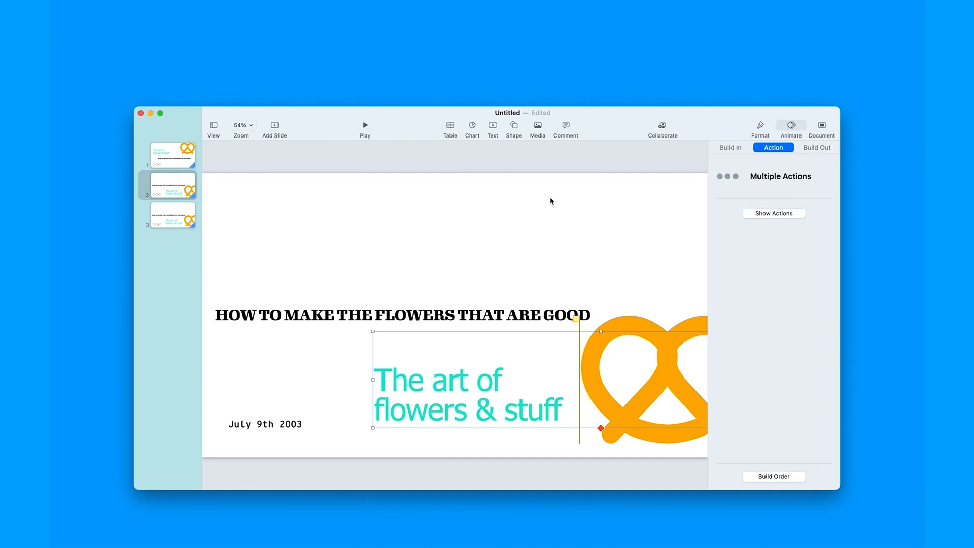
# - Examine the build-in, action and build-out effects assigned to slide 3's title
pyautogui.click(186, 225)
pyautogui.click(579, 395)
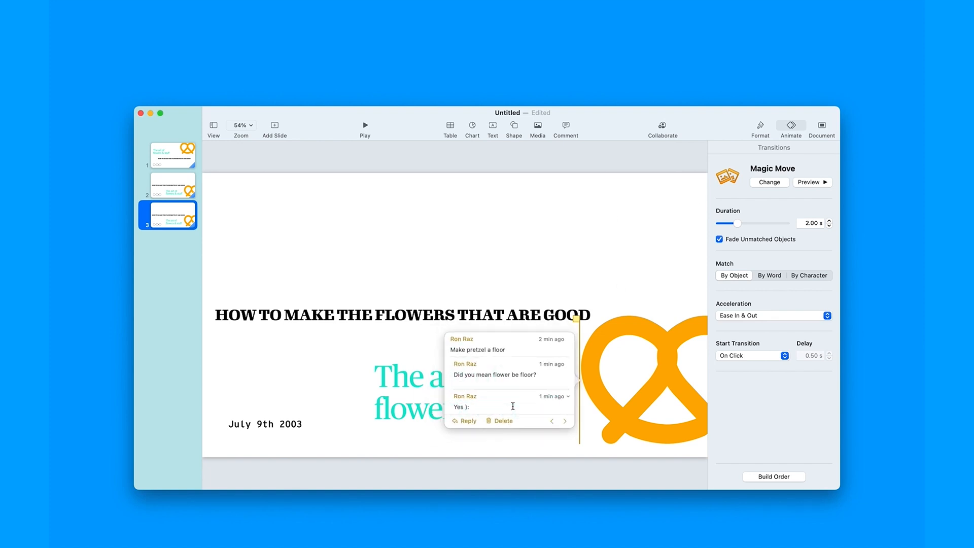
pyautogui.click(410, 412)
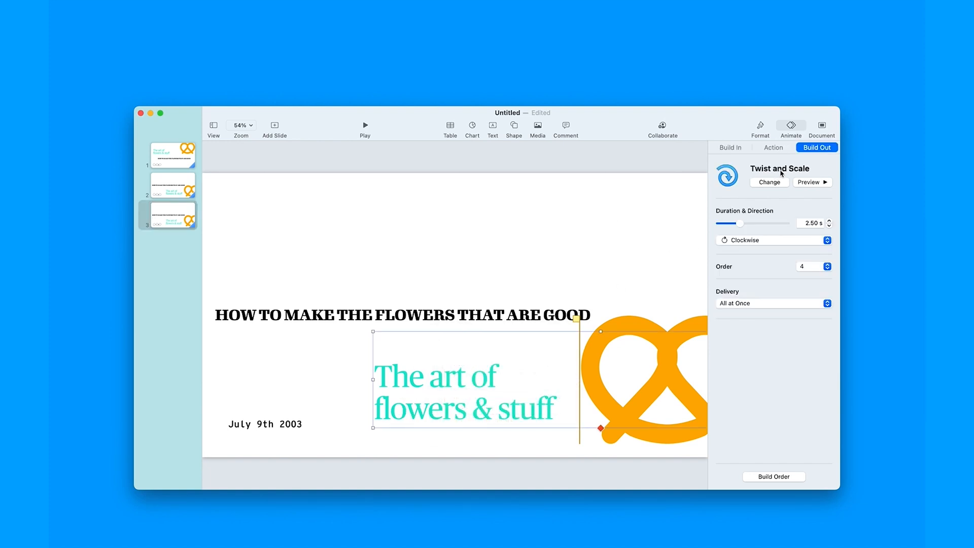
pyautogui.click(734, 148)
pyautogui.click(789, 148)
pyautogui.click(809, 148)
pyautogui.click(424, 206)
# - Play the slideshow from slide 1 through to slide 3 to preview the Magic Move transitions, and exit
pyautogui.click(176, 155)
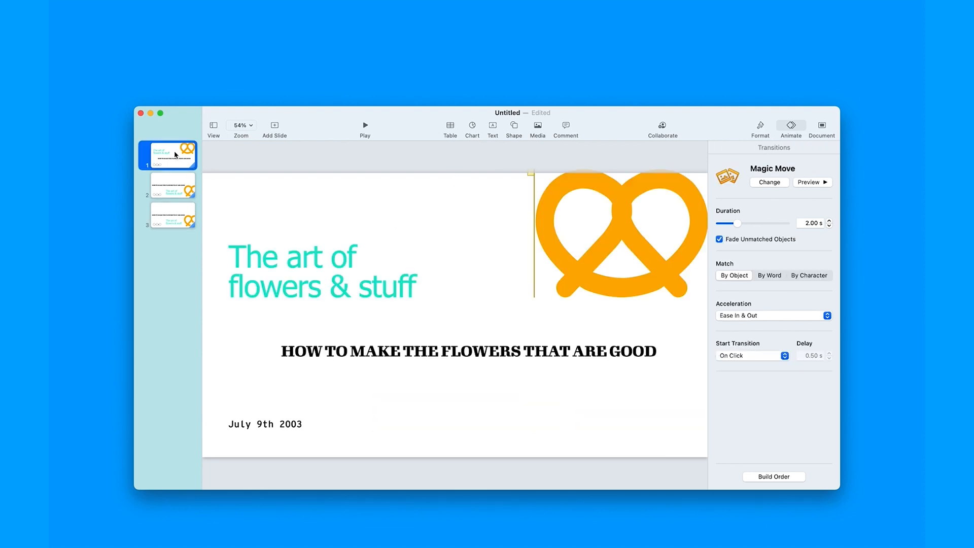
pyautogui.click(365, 125)
pyautogui.press('space')
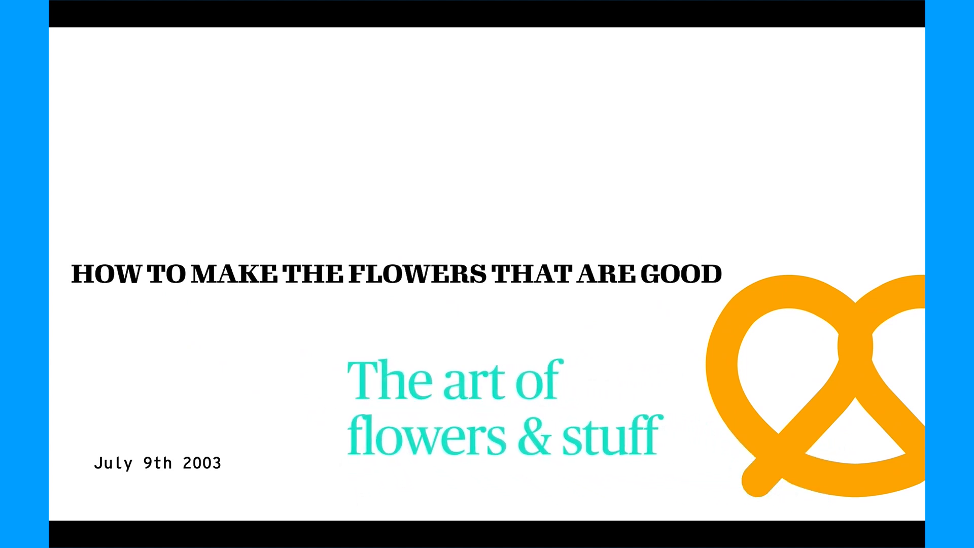
pyautogui.press('Escape')
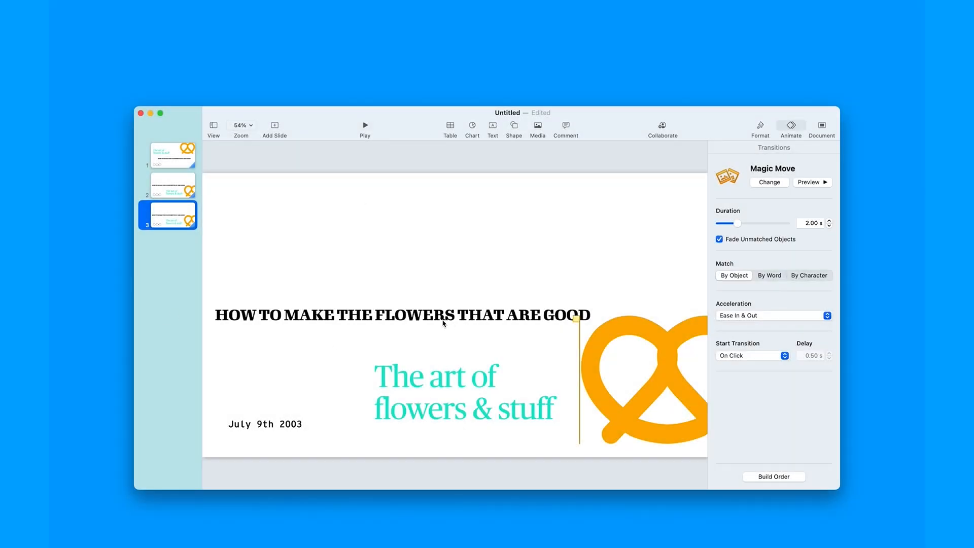
pyautogui.scroll(-1, 316, 374)
pyautogui.scroll(1, 315, 374)
pyautogui.scroll(-1, 315, 374)
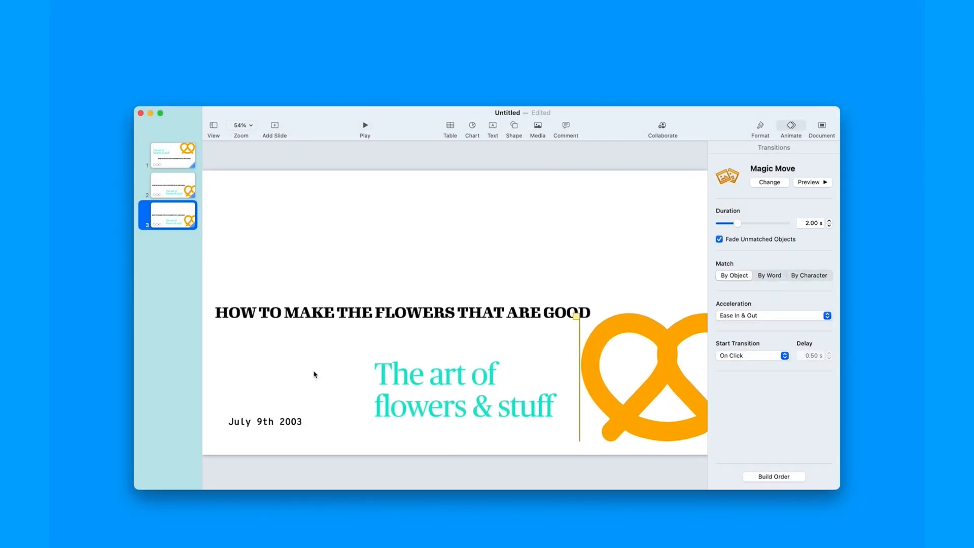
pyautogui.scroll(1, 315, 374)
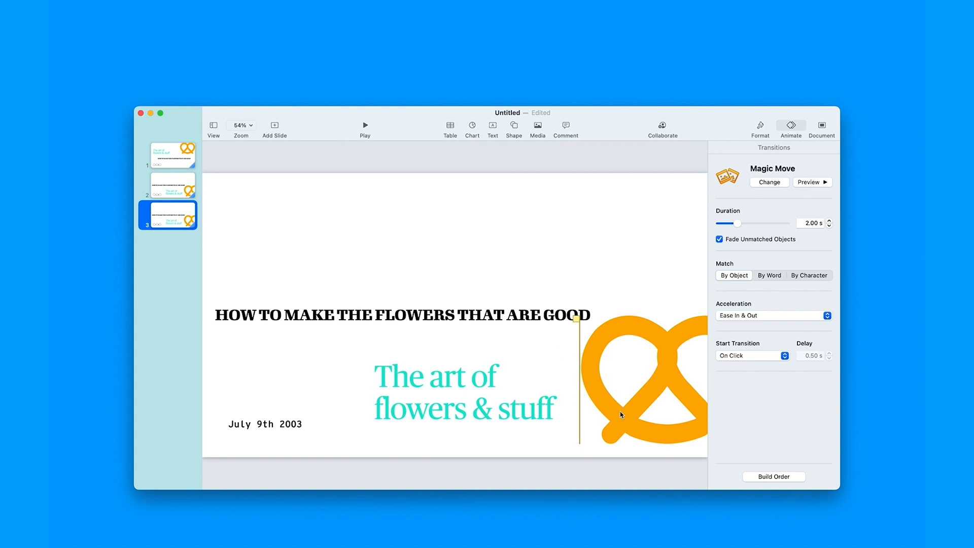
# - On slide 2, move the title to the upper part of the slide and the pretzel to the lower middle, overlapping the subtitle
pyautogui.click(167, 159)
pyautogui.click(178, 190)
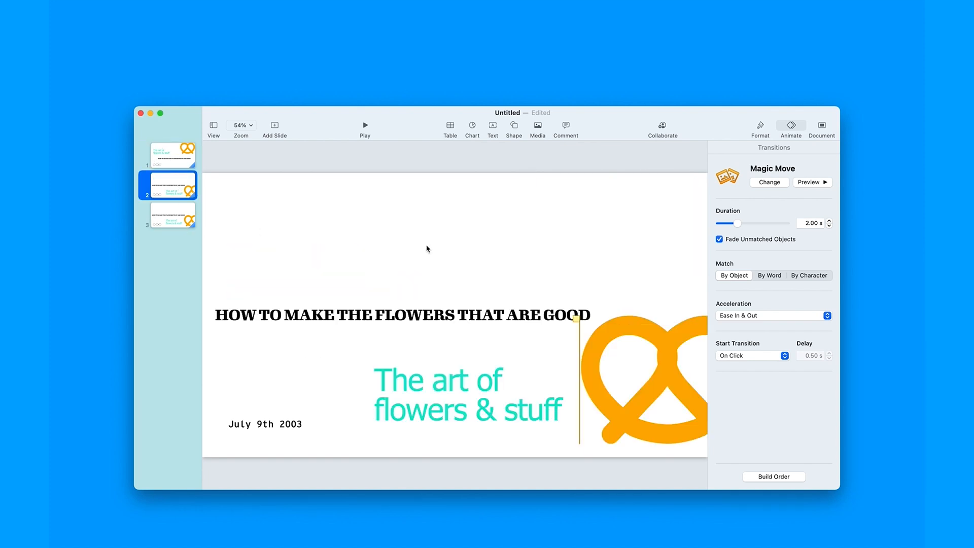
pyautogui.moveTo(631, 369); pyautogui.dragTo(523, 222)
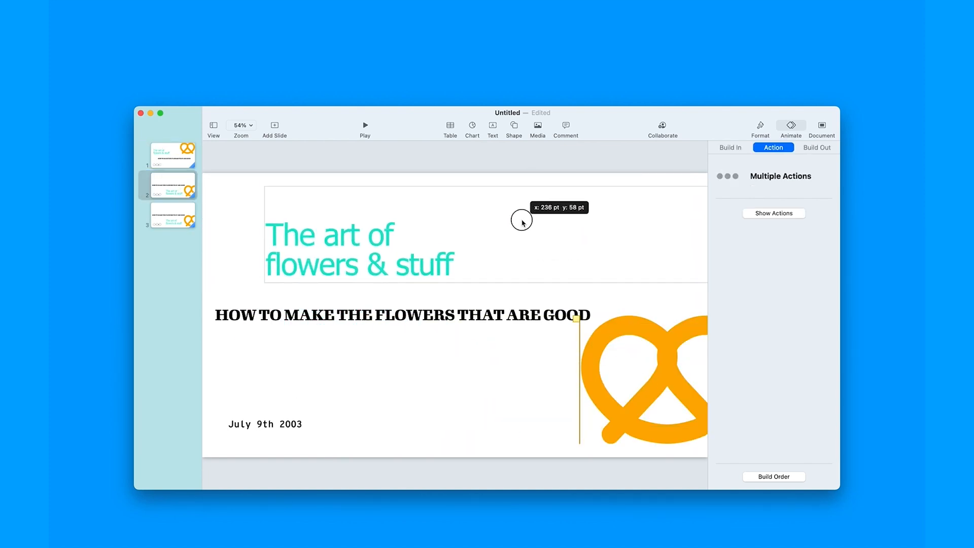
pyautogui.moveTo(645, 421); pyautogui.dragTo(378, 406)
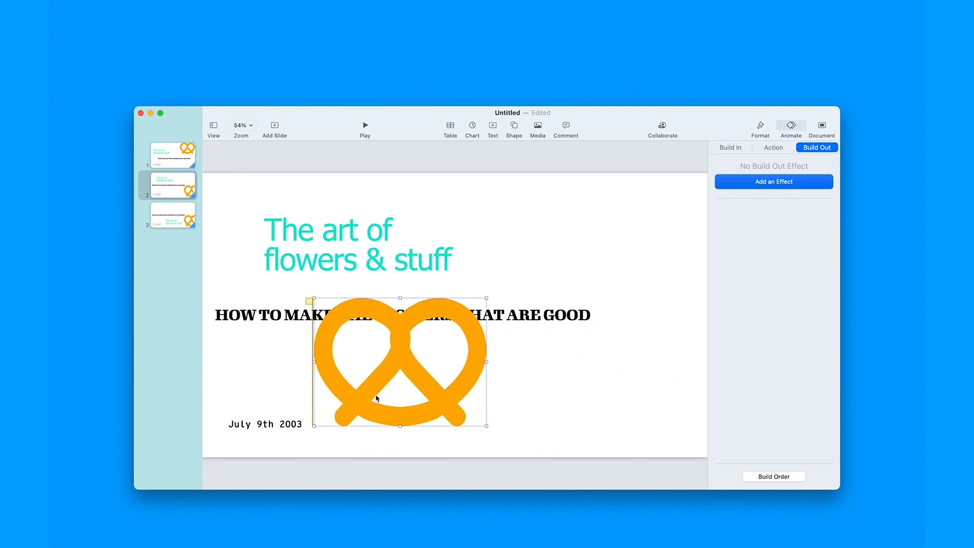
pyautogui.click(535, 411)
pyautogui.moveTo(571, 399); pyautogui.dragTo(355, 426)
pyautogui.click(234, 218)
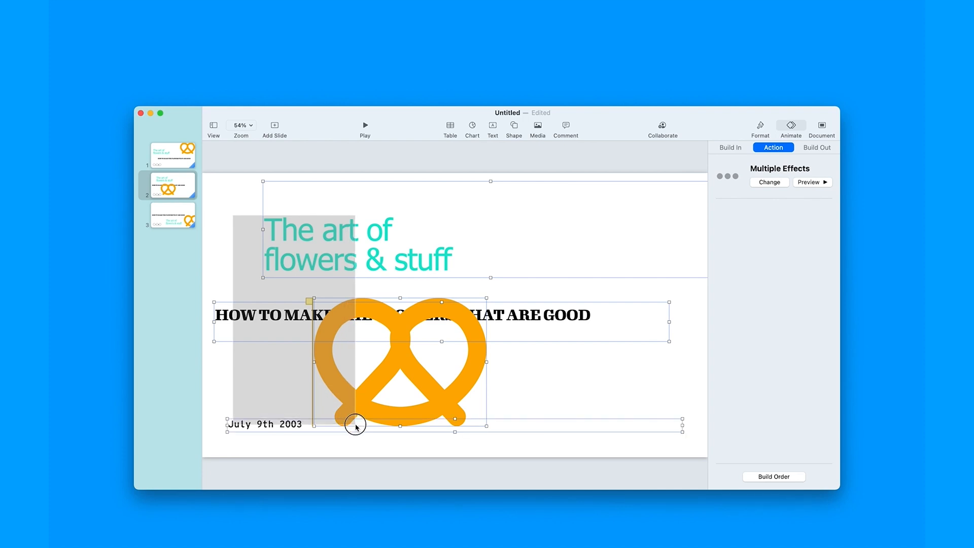
pyautogui.moveTo(355, 427); pyautogui.dragTo(523, 449)
pyautogui.click(492, 476)
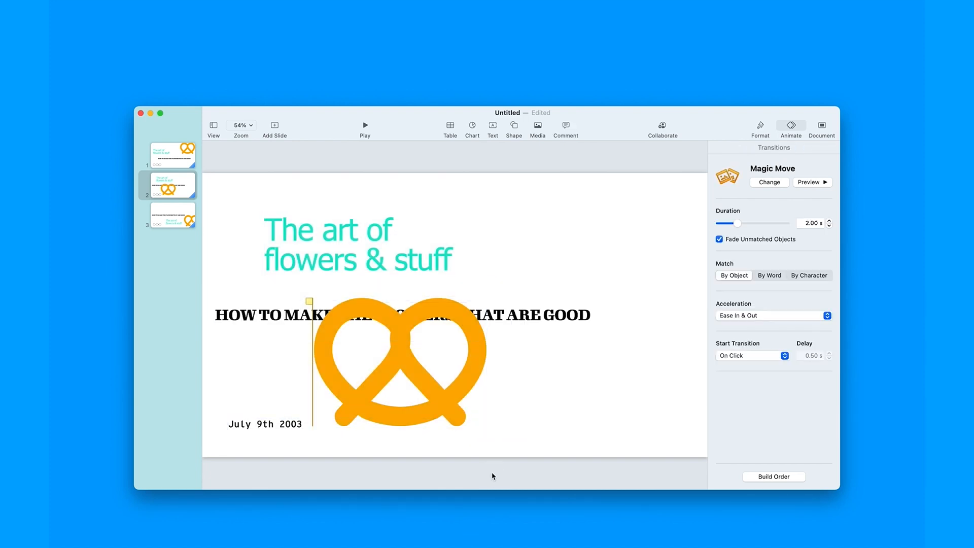